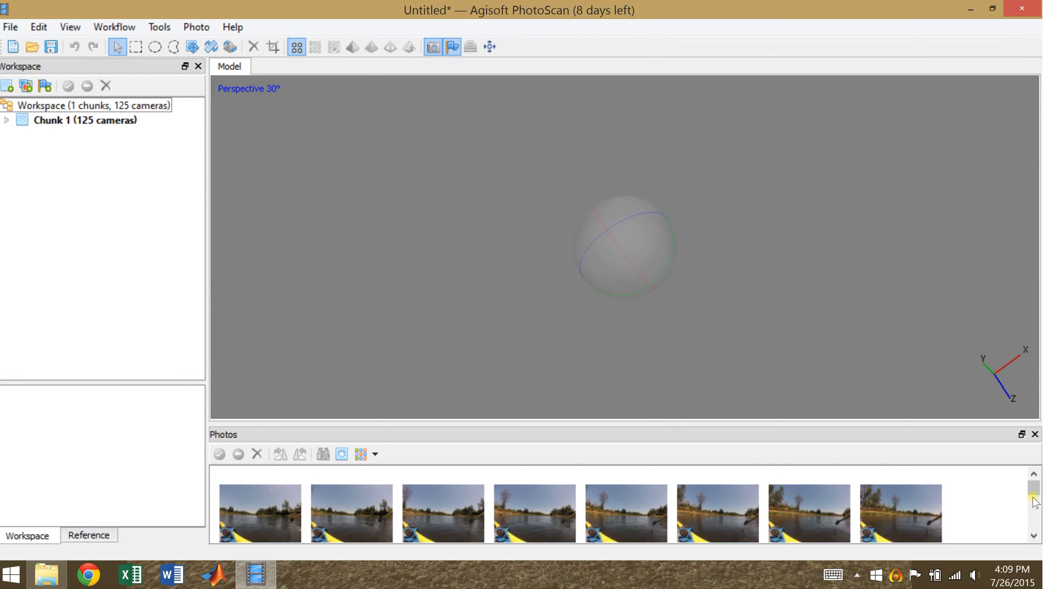
Step: Align the 125 photos with Medium accuracy and pair preselection disabled
mouse_move(1034, 493)
left_mouse_down()
mouse_move(1032, 530)
mouse_move(1034, 488)
left_mouse_up()
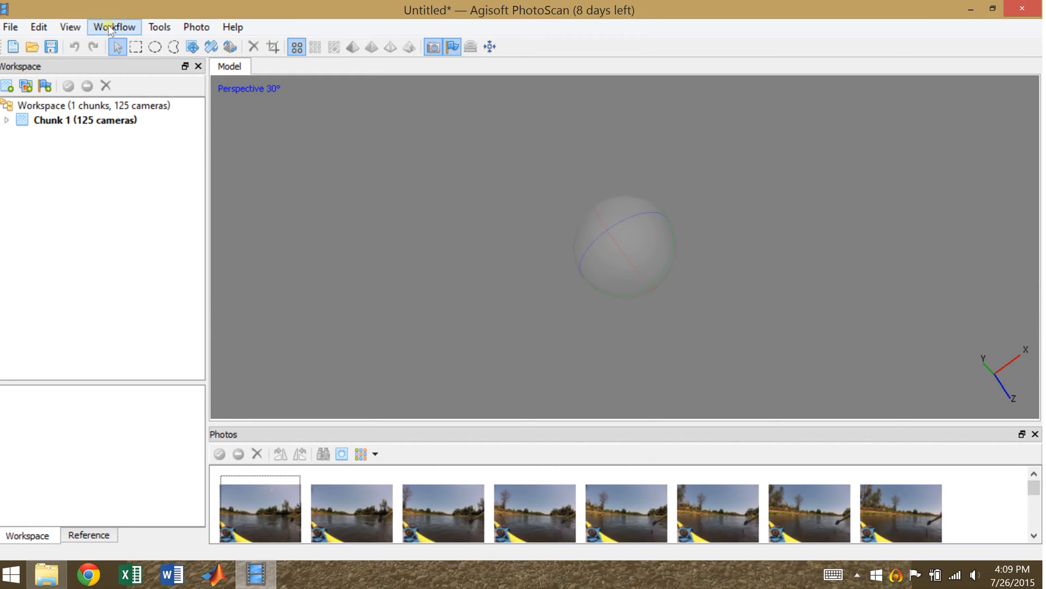
left_click(108, 26)
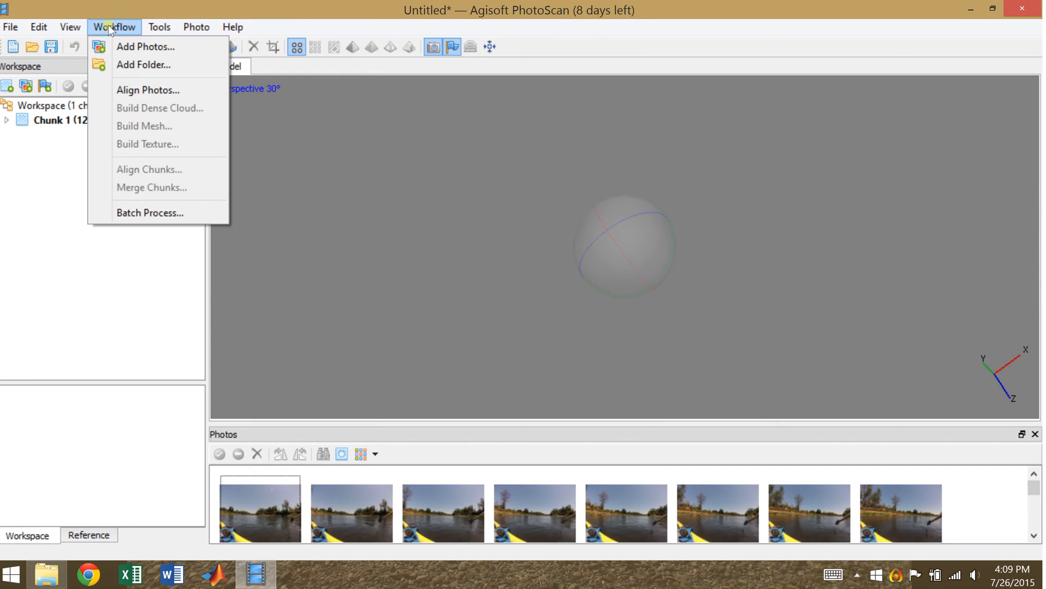
left_click(119, 89)
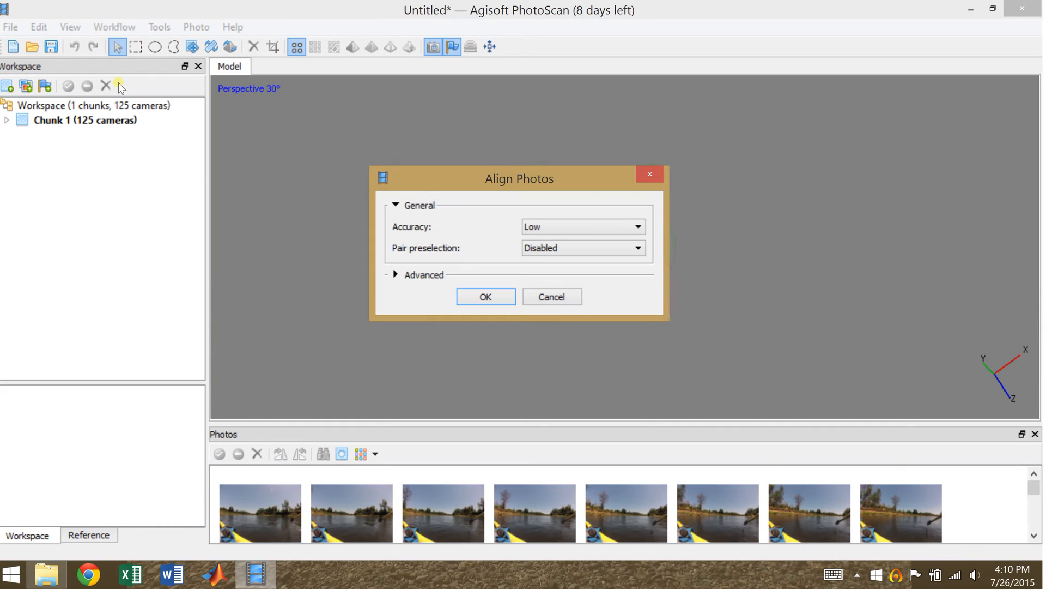
left_click(552, 224)
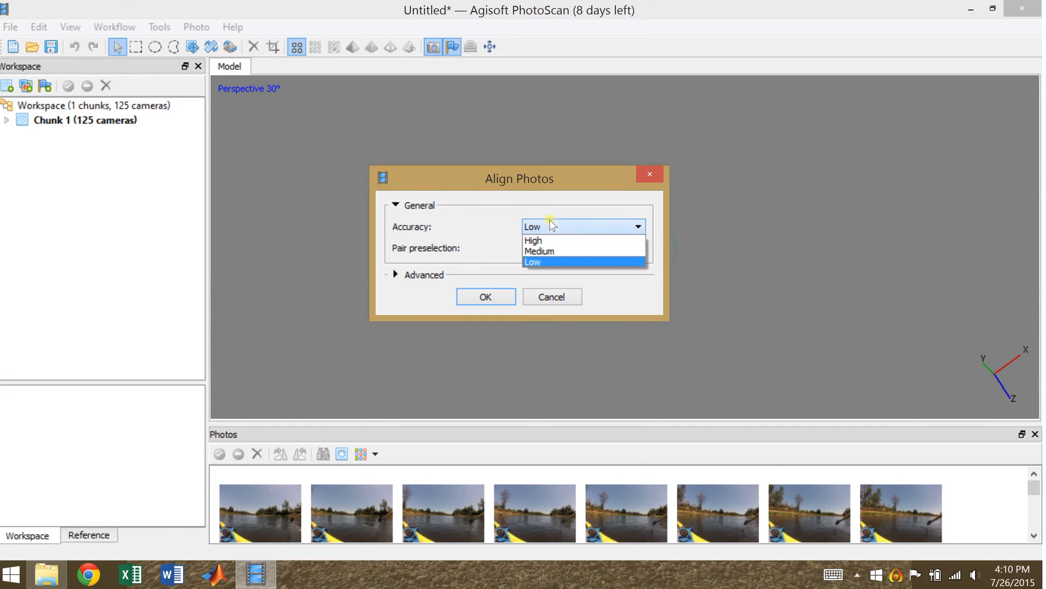
left_click(548, 251)
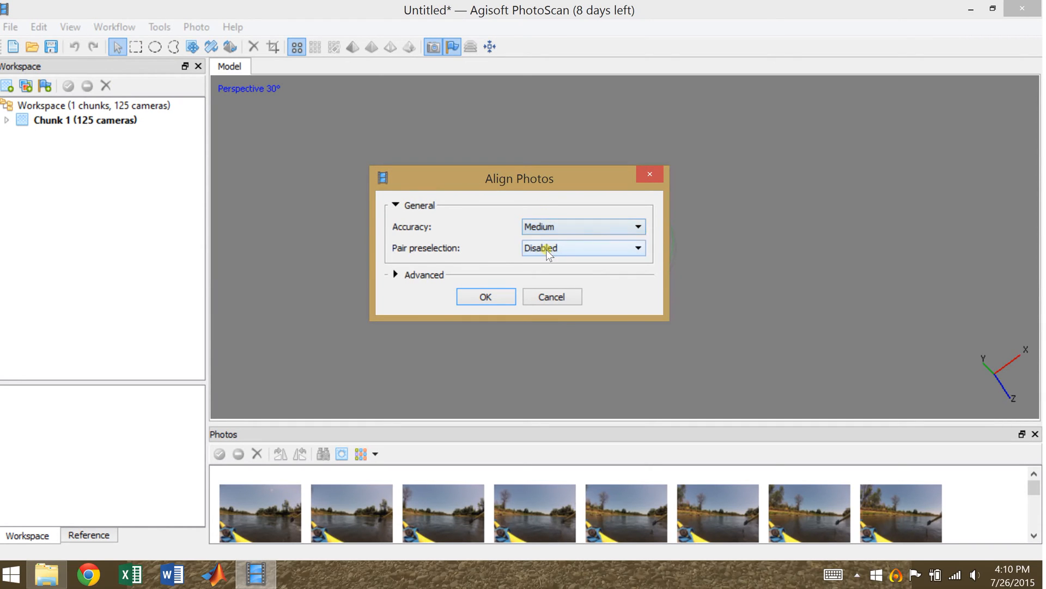
left_click(506, 295)
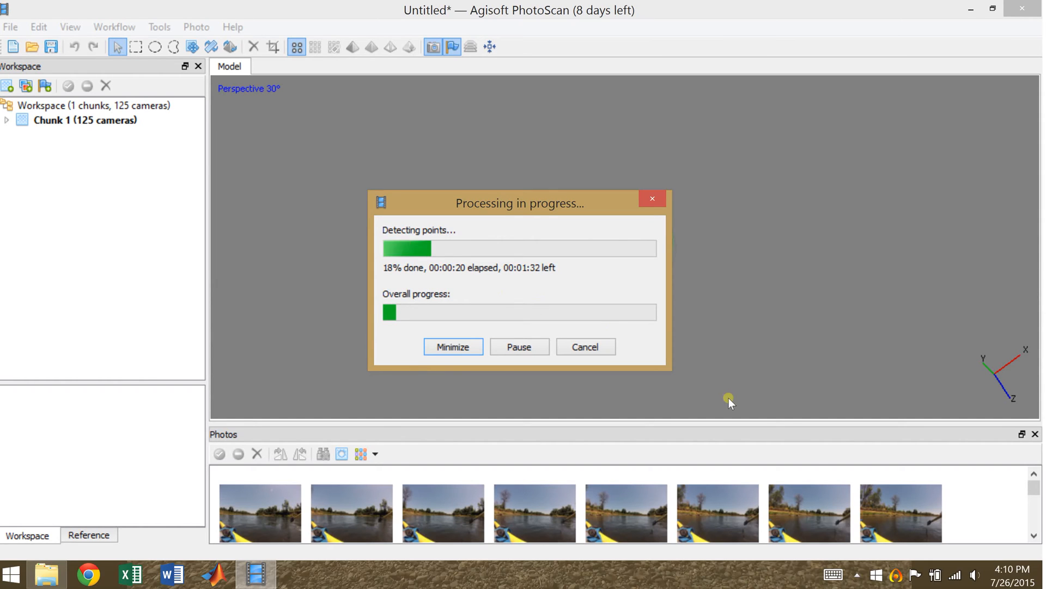
left_click(896, 575)
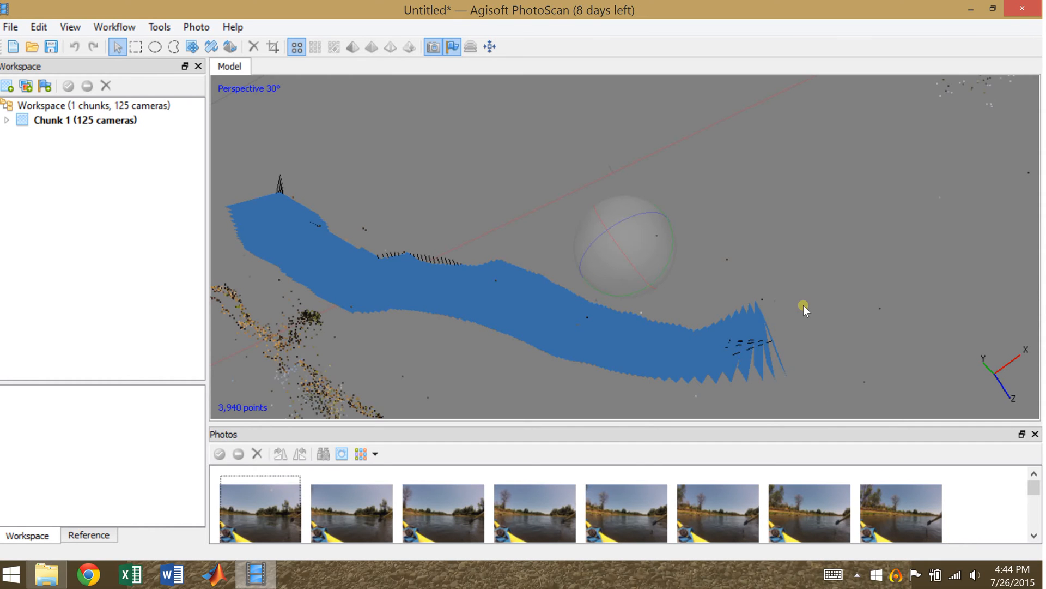
Step: Examine the sparse point cloud and camera positions from several angles, comparing orthographic projection with different perspective angles
left_click_drag(804, 306, 730, 272)
key("5")
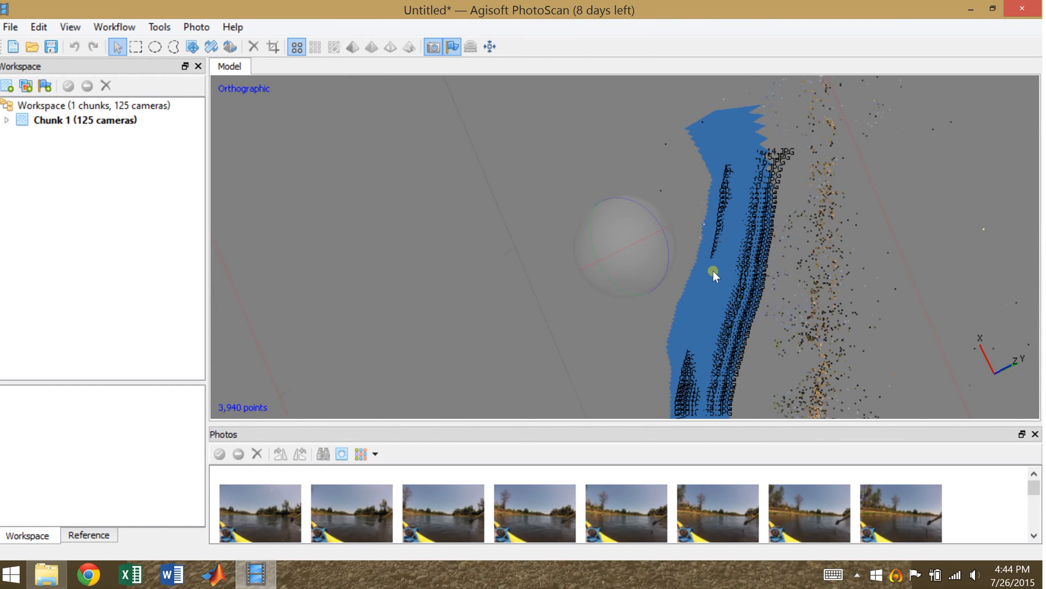
key("5")
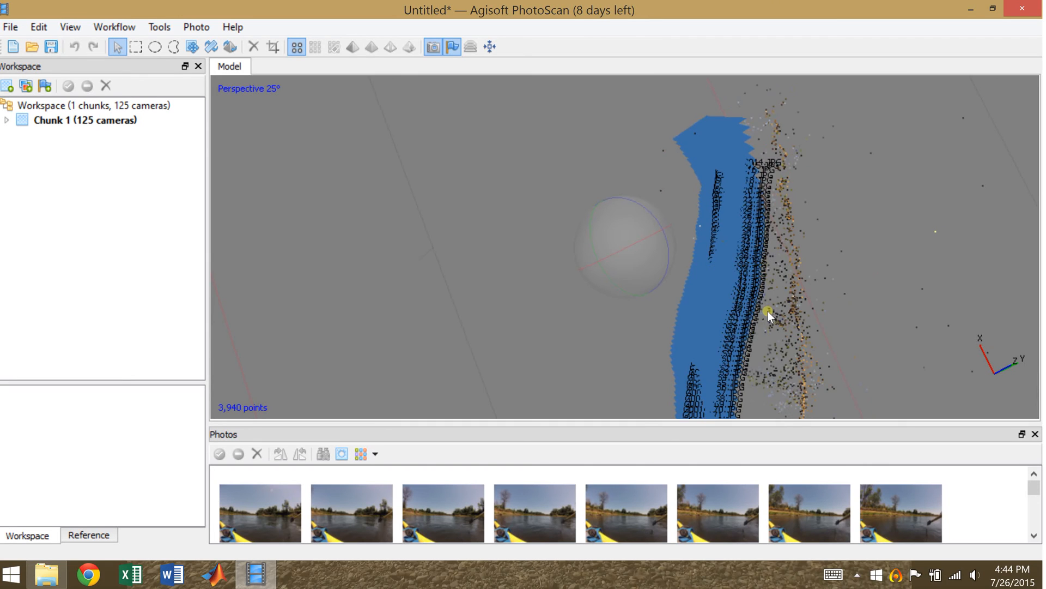
left_click_drag(767, 312, 808, 116)
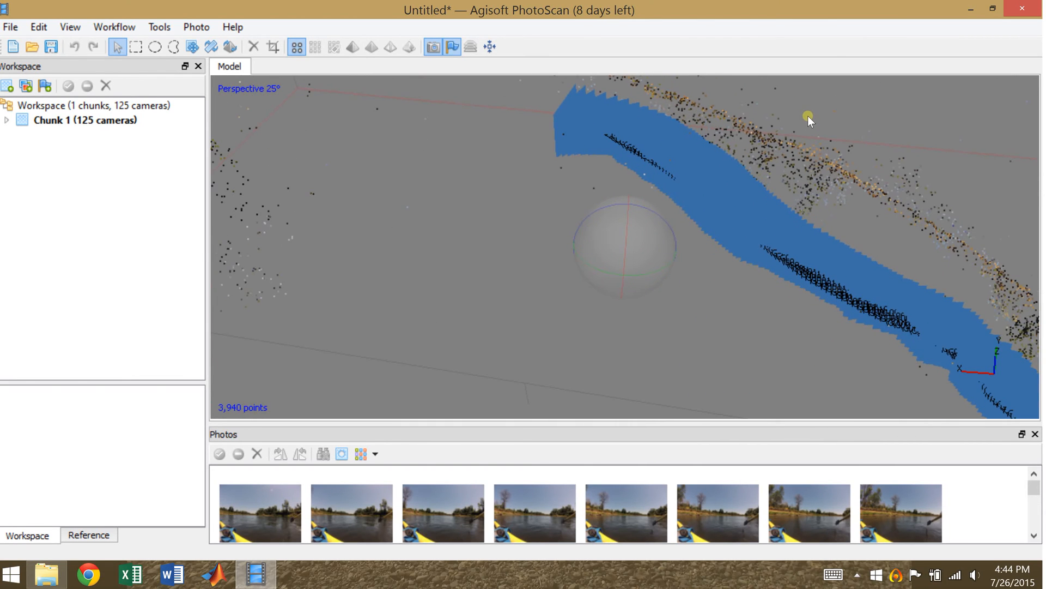
key("5")
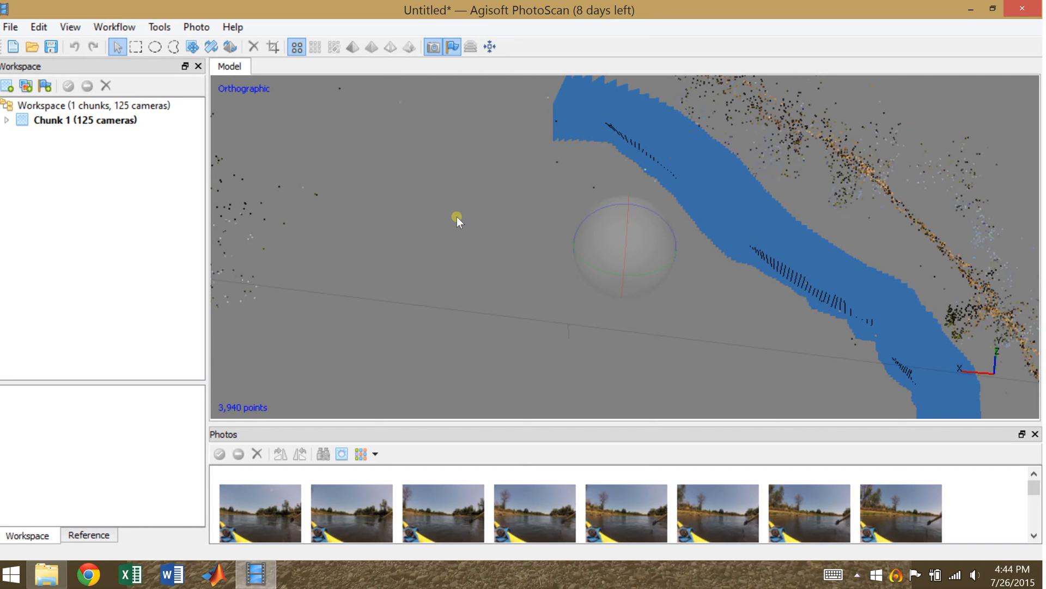
key("5")
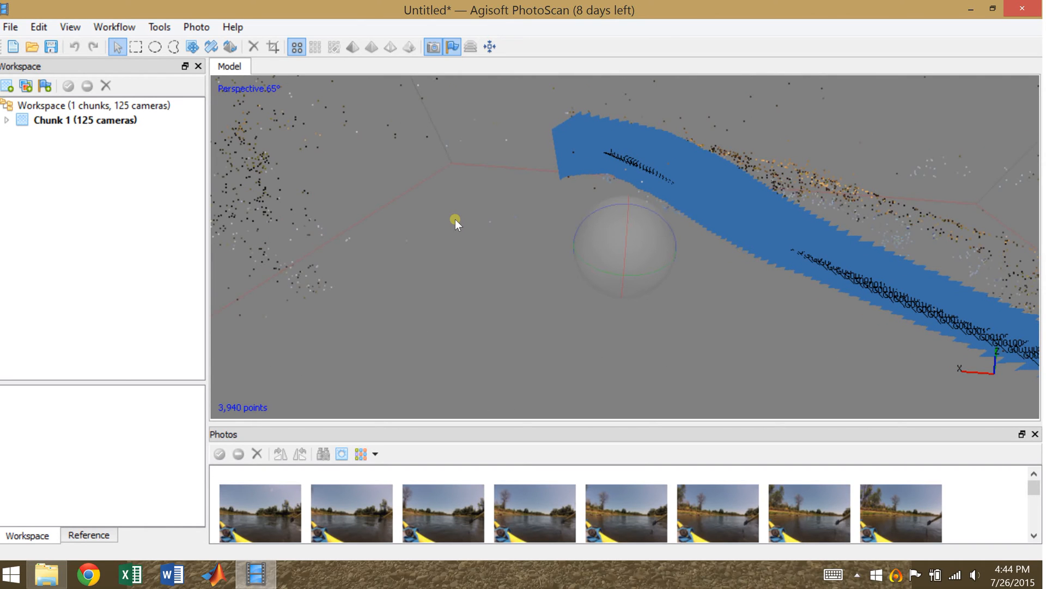
scroll(461, 214, "down", 7, "ctrl")
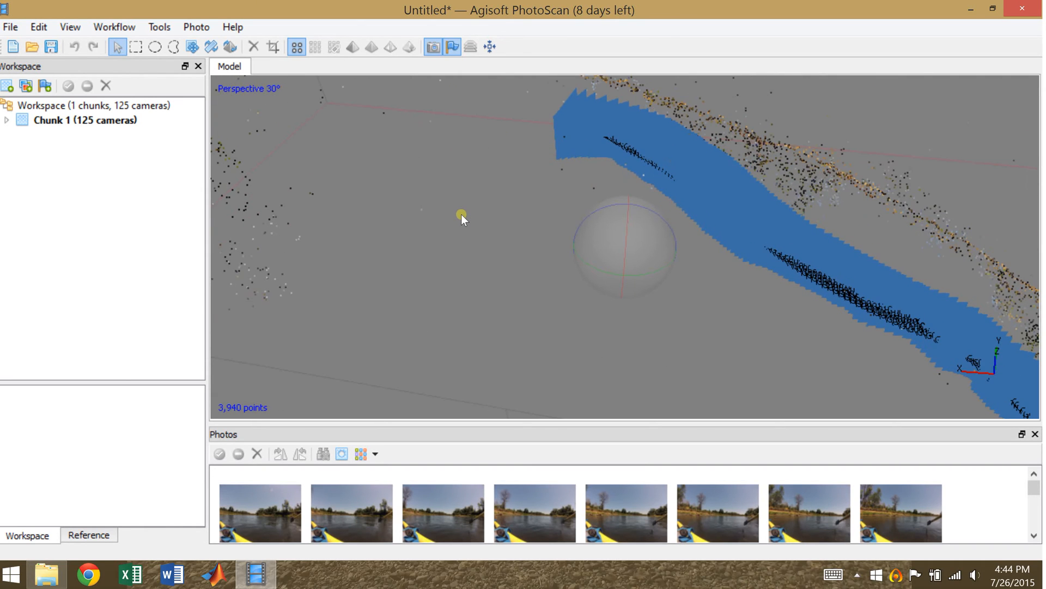
Step: Build the dense cloud from the aligned photos with Medium quality
left_click(116, 27)
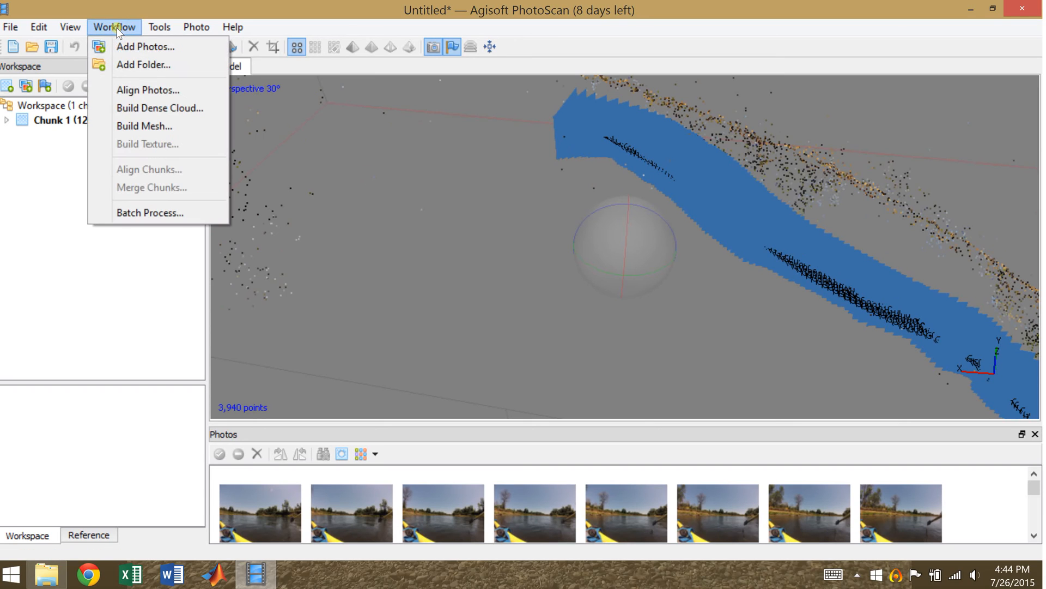
left_click(144, 108)
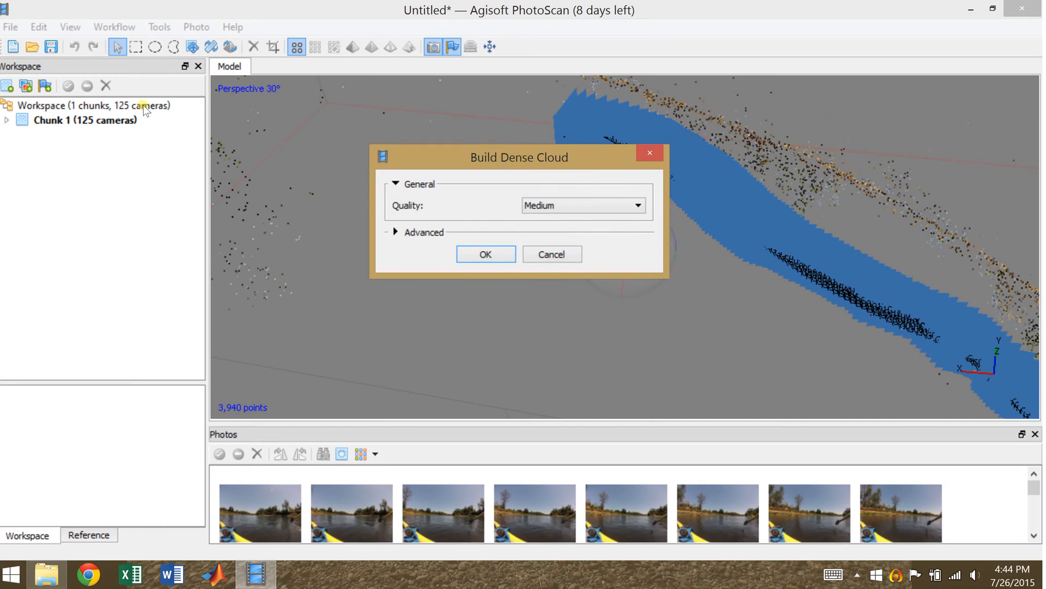
left_click(552, 209)
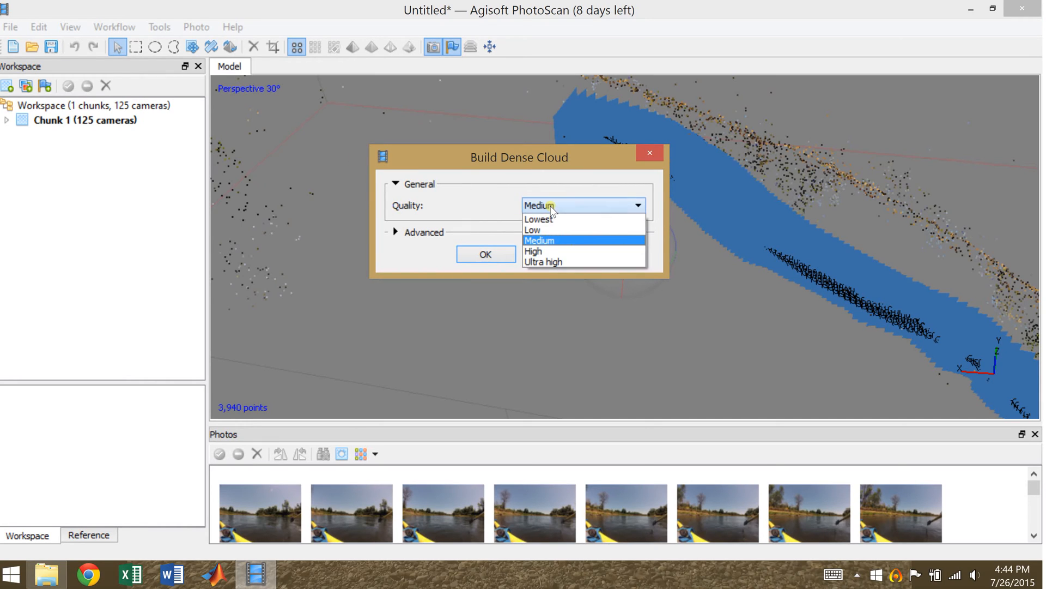
left_click(551, 208)
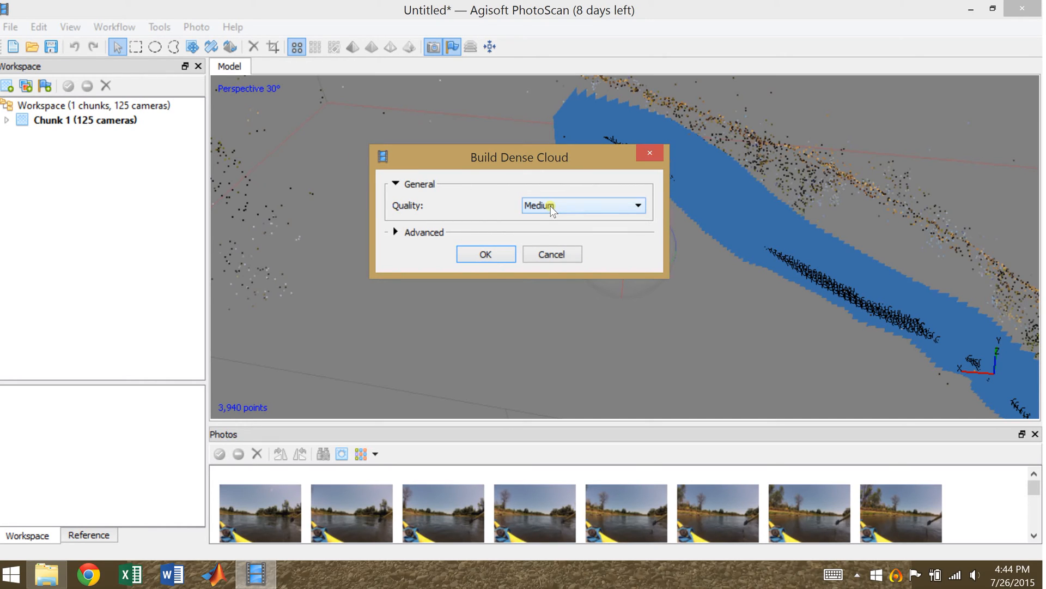
left_click(488, 257)
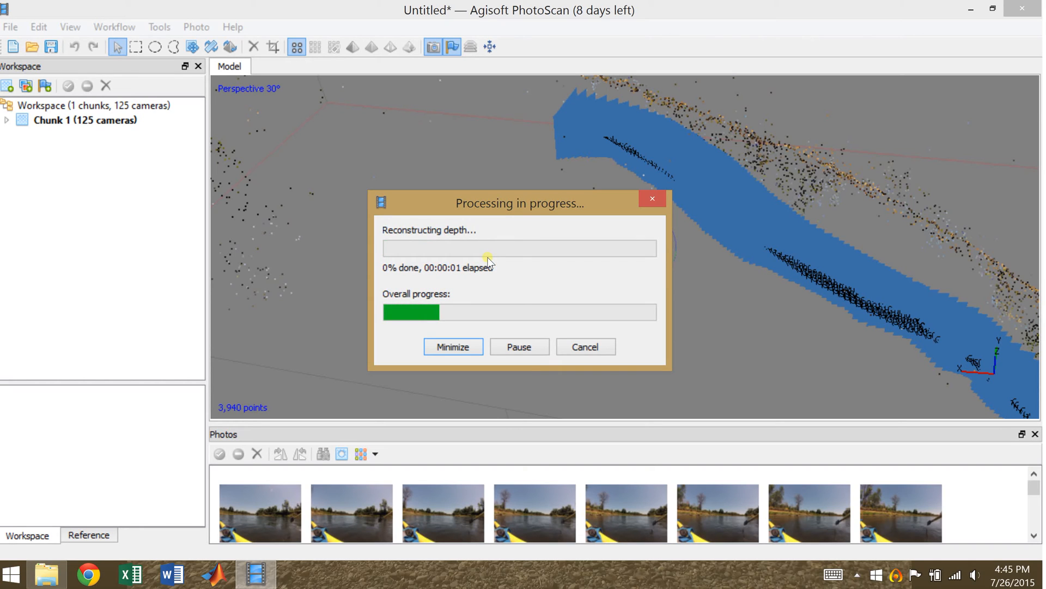
left_click(894, 578)
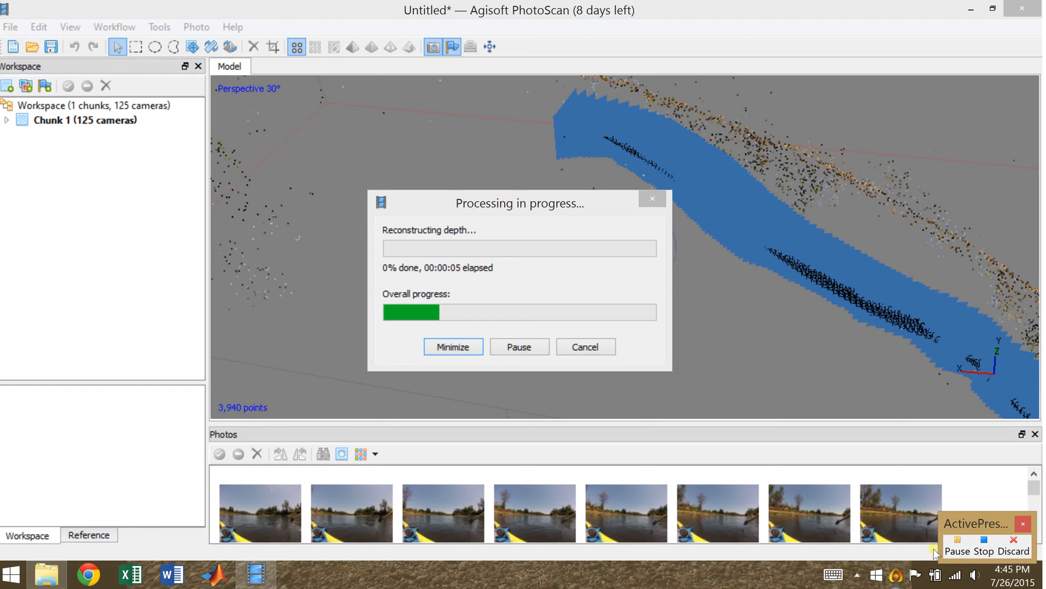
left_click(968, 548)
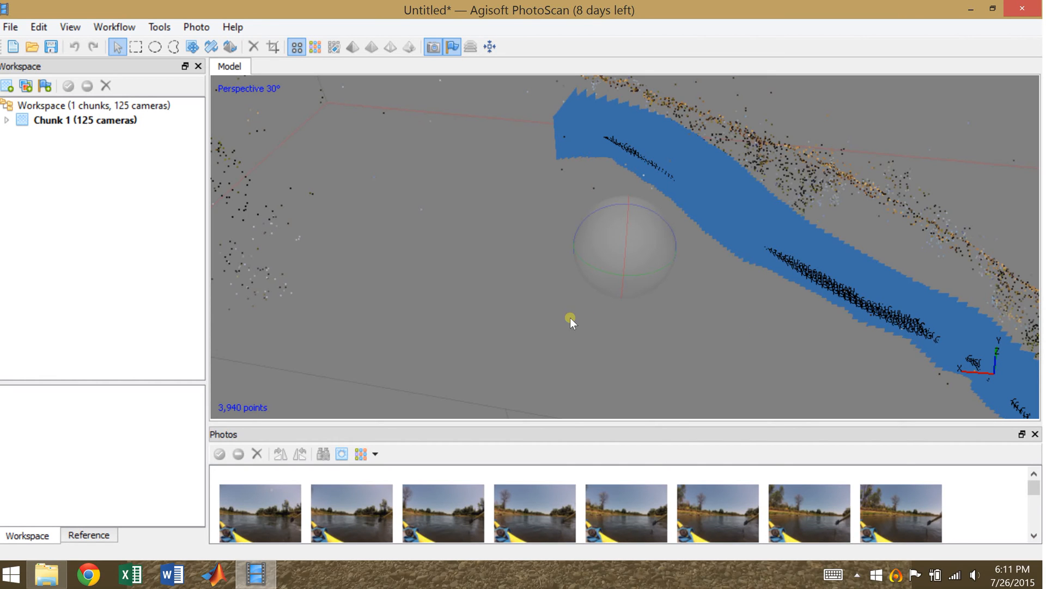
Step: Display the dense cloud in the model view and inspect it along the river bank in orthographic projection
left_click_drag(570, 317, 629, 322)
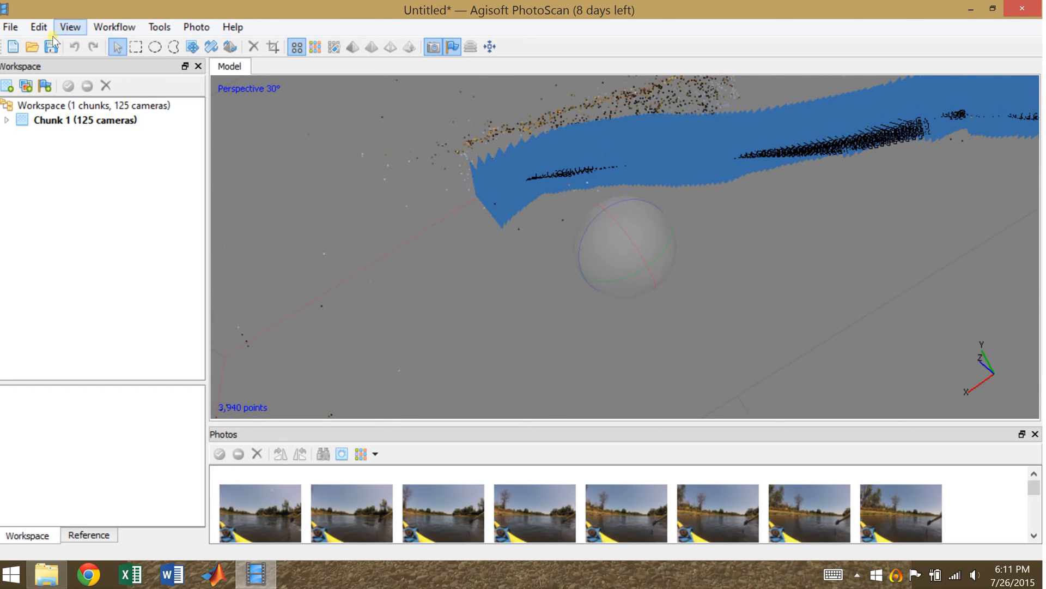
left_click(74, 28)
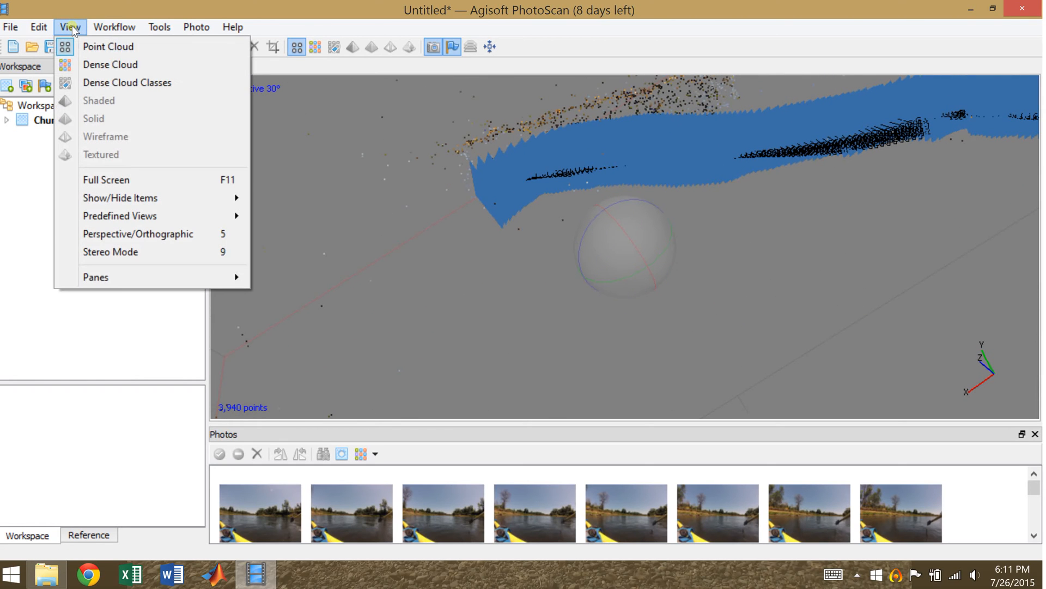
left_click(86, 61)
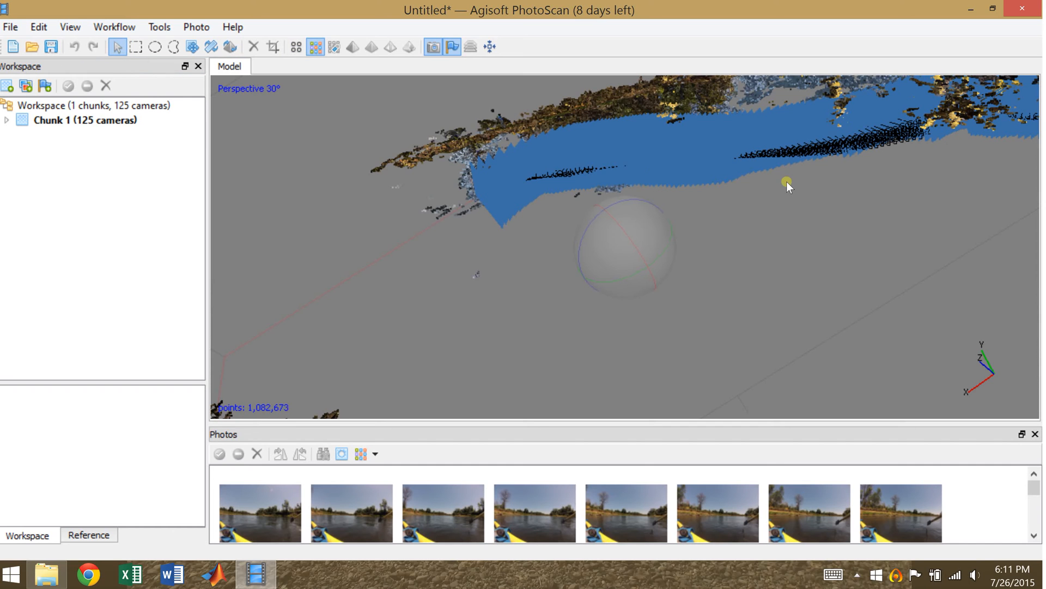
left_click_drag(786, 181, 580, 421)
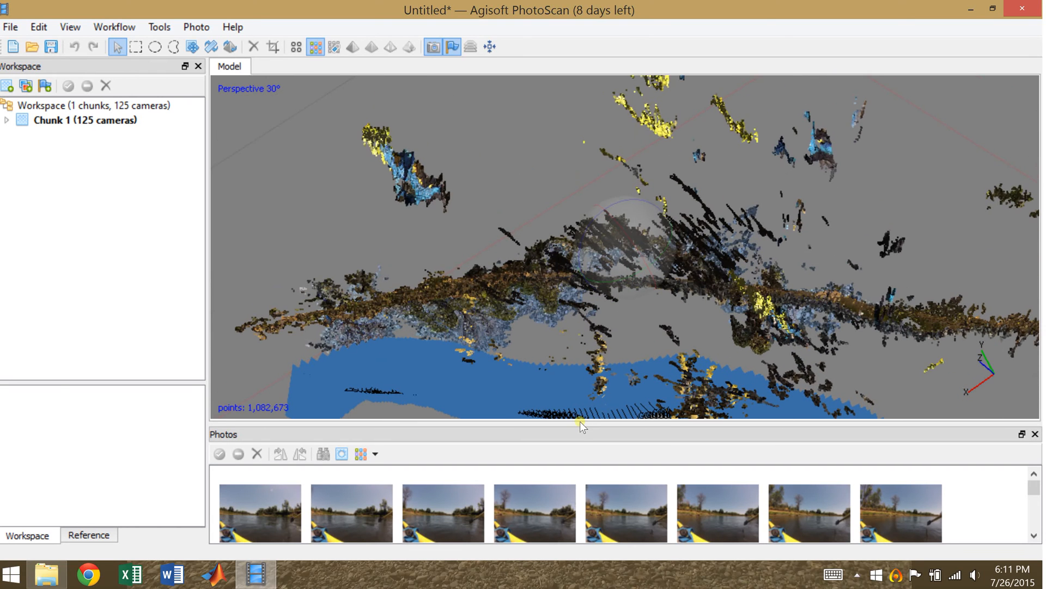
left_click_drag(872, 149, 909, 67)
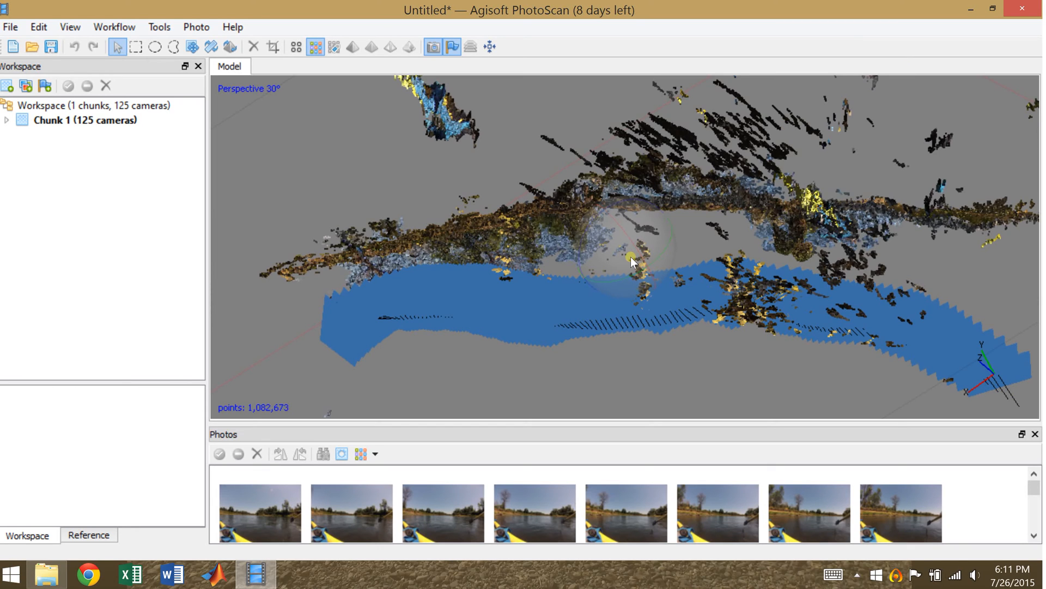
key("KP_5")
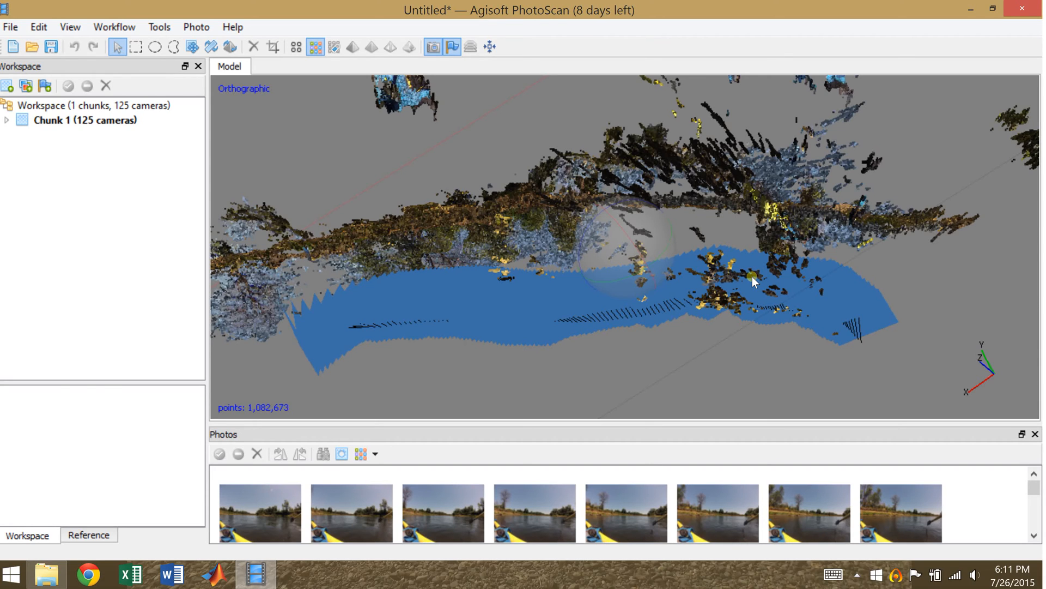
left_click(896, 575)
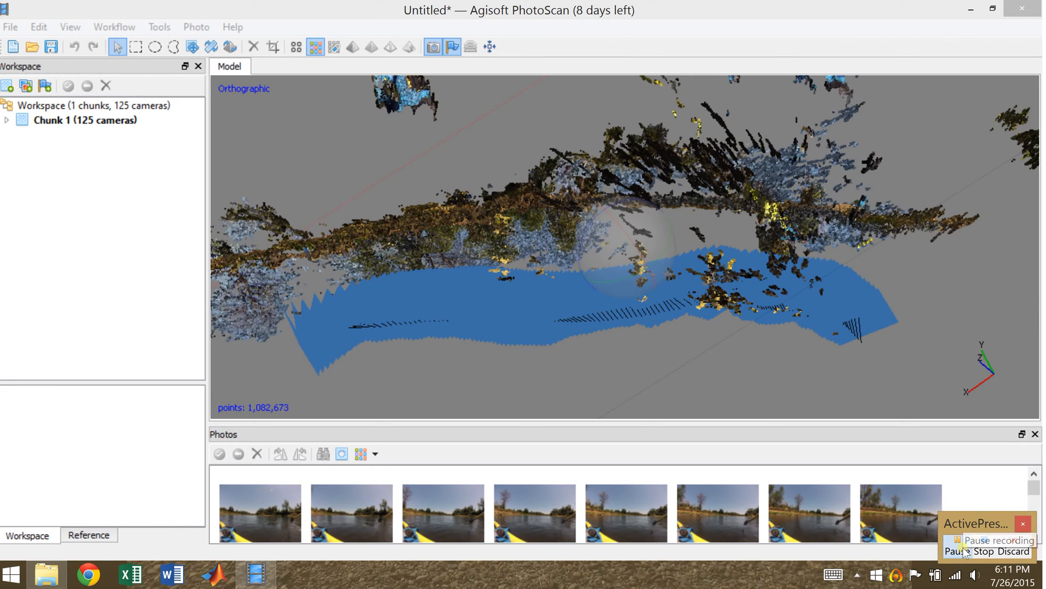
left_click(963, 549)
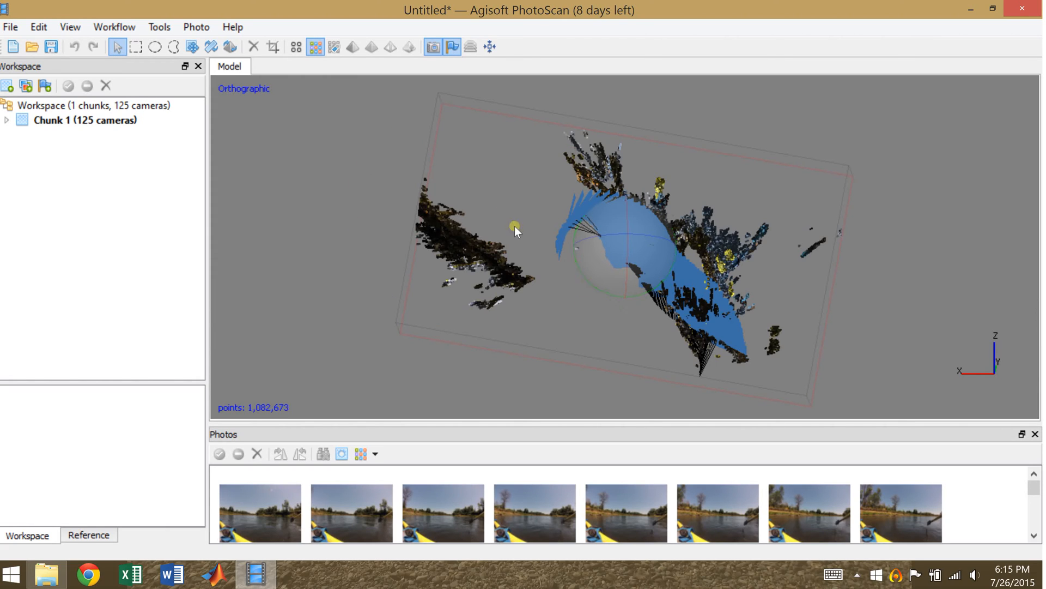
Step: Shrink the reconstruction region along X to exclude the detached point cluster across the river, and check its fit from other angles
left_click(192, 47)
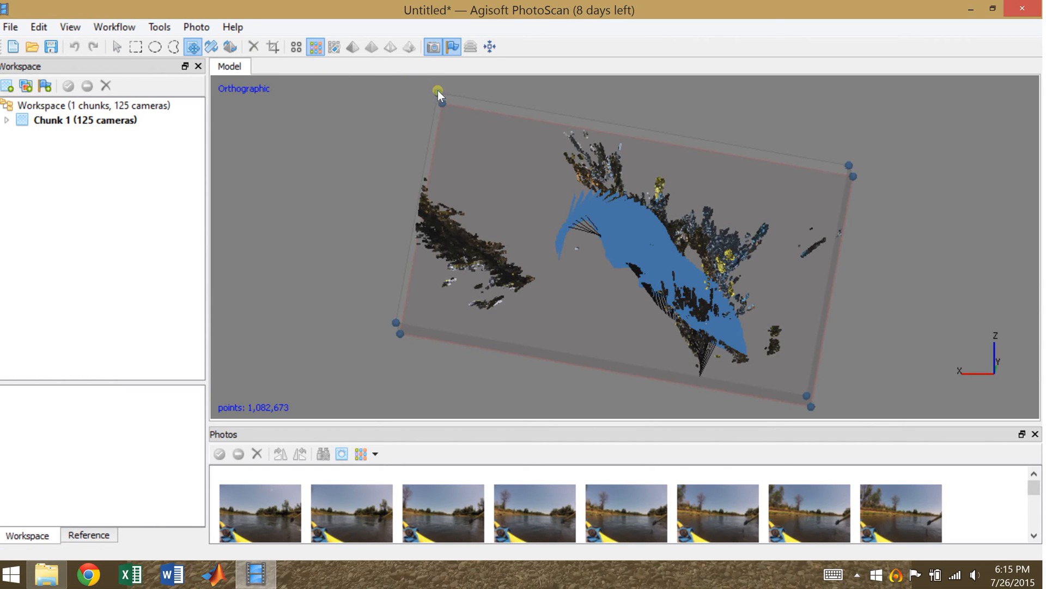
left_click_drag(439, 93, 560, 108)
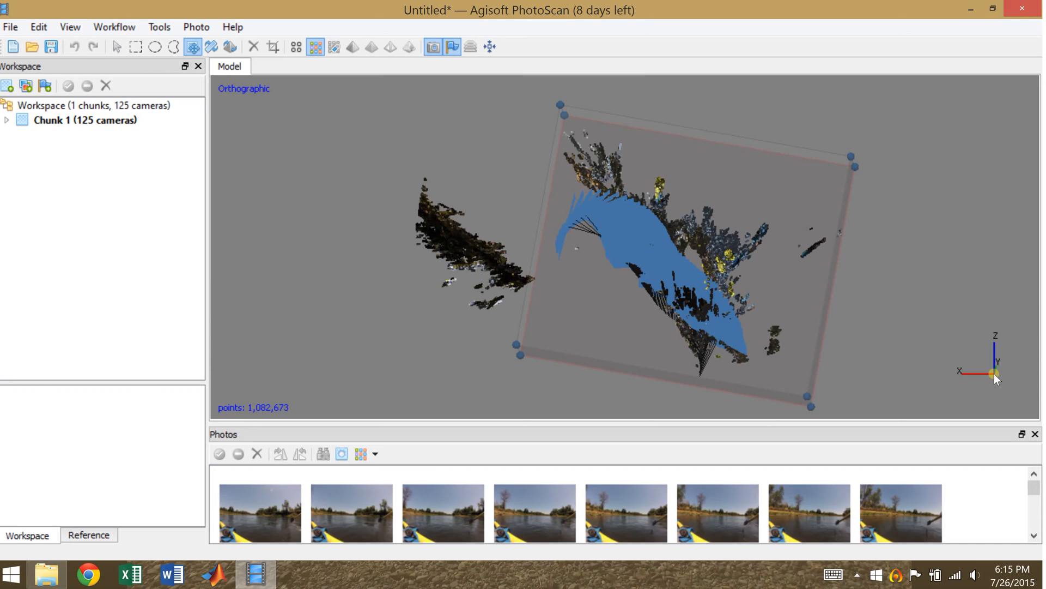
left_click_drag(994, 374, 994, 359)
left_click_drag(994, 331, 994, 325)
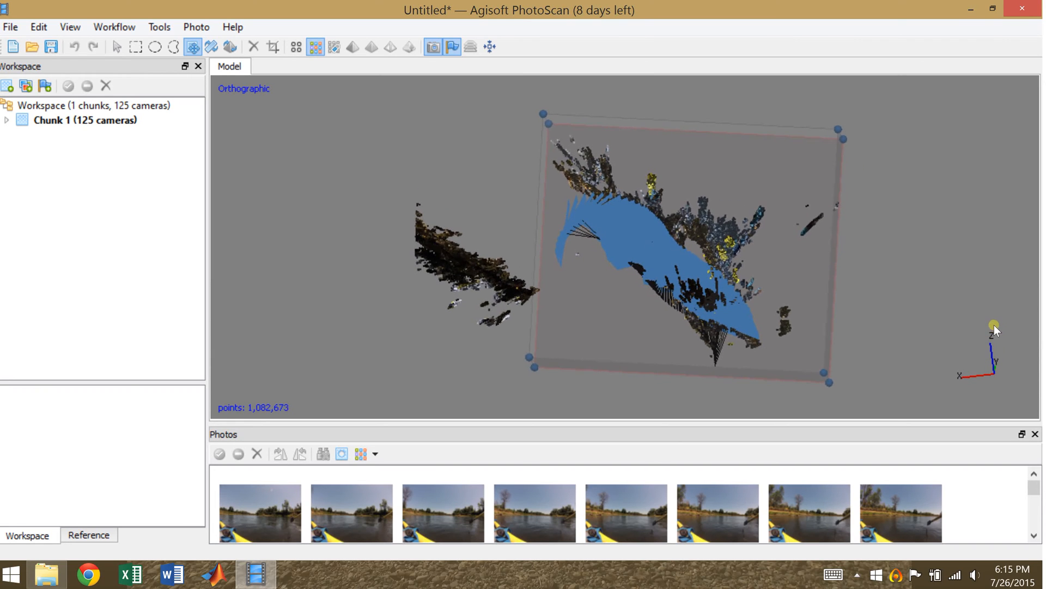
left_click_drag(882, 372, 861, 347)
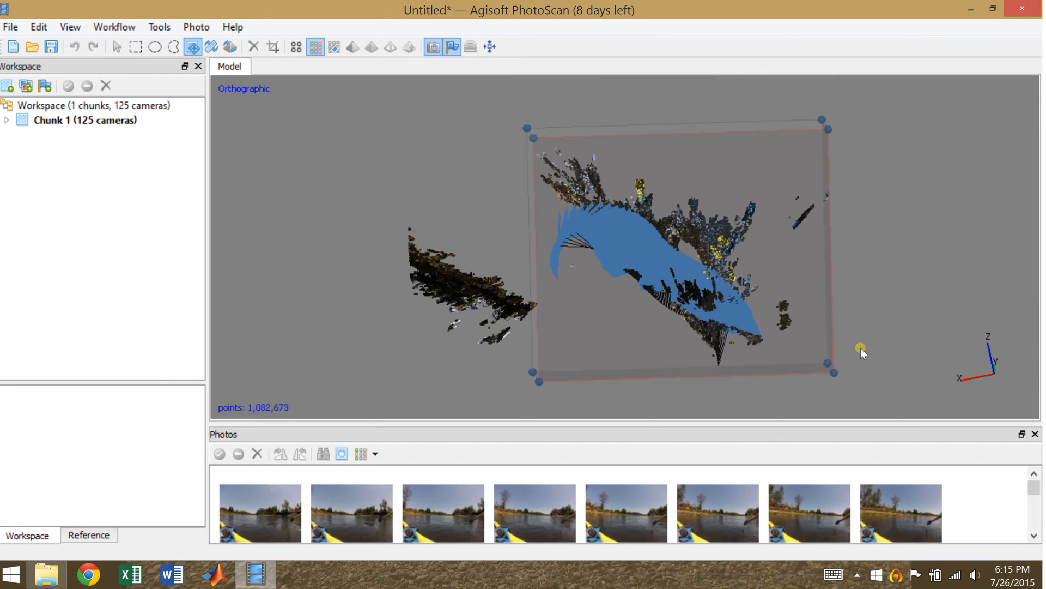
left_click(974, 577)
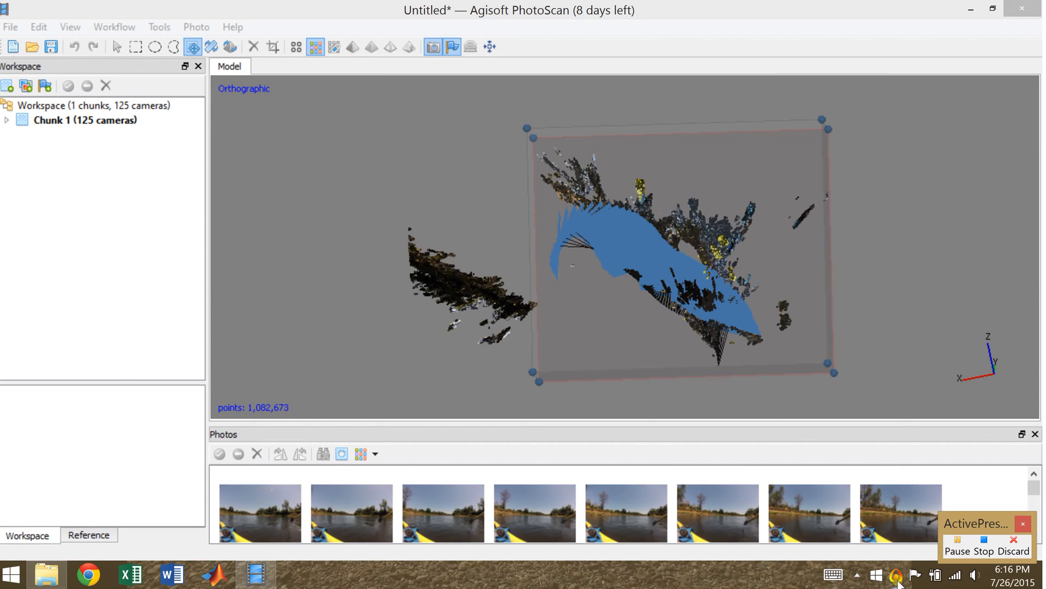
left_click(953, 550)
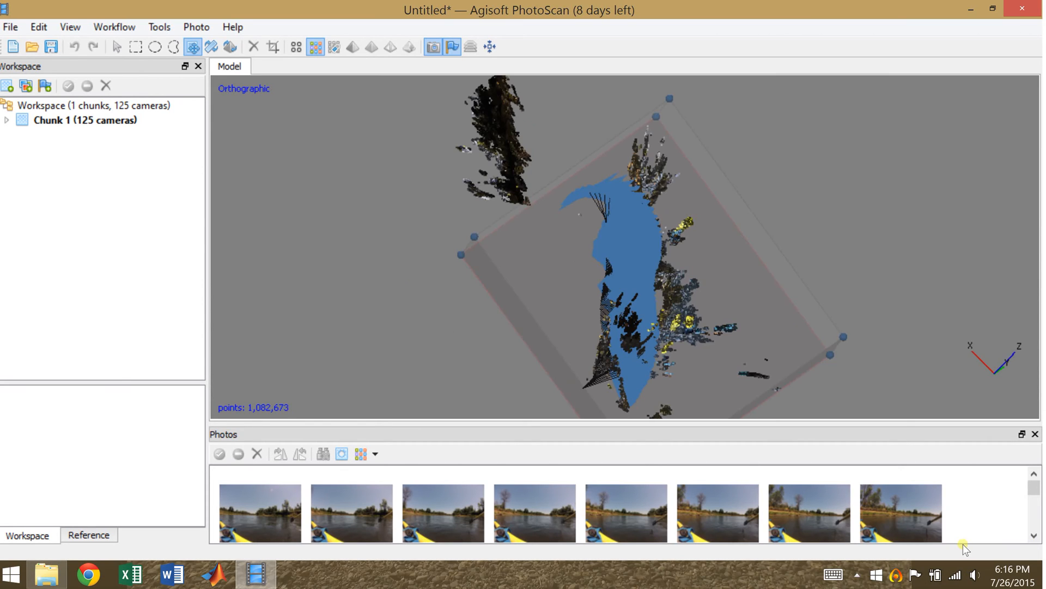
left_click_drag(471, 363, 590, 339)
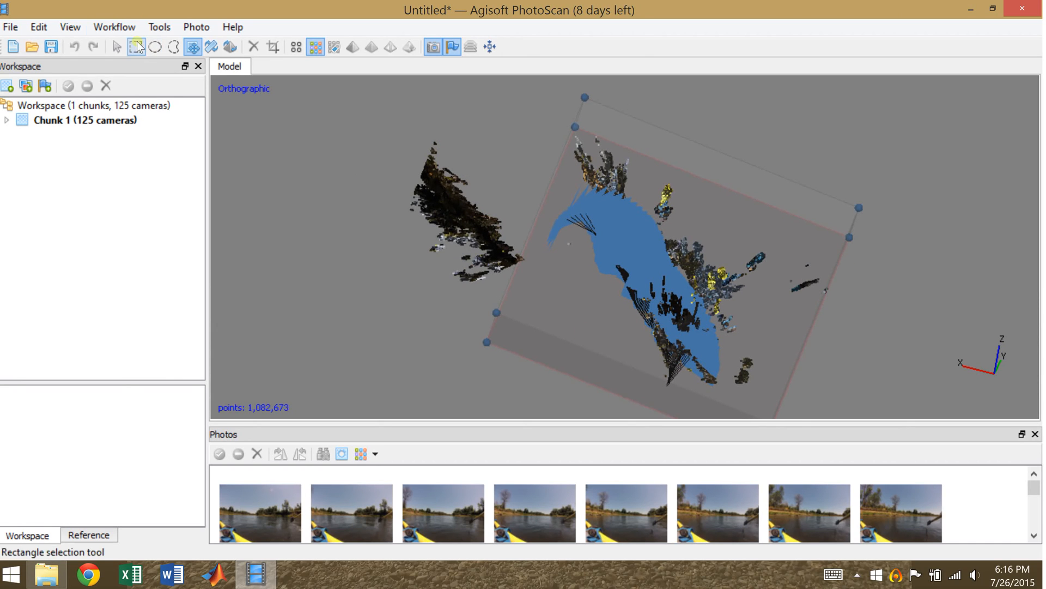
Step: Build a mesh from the dense cloud with Arbitrary surface type and Medium face count
left_click(127, 28)
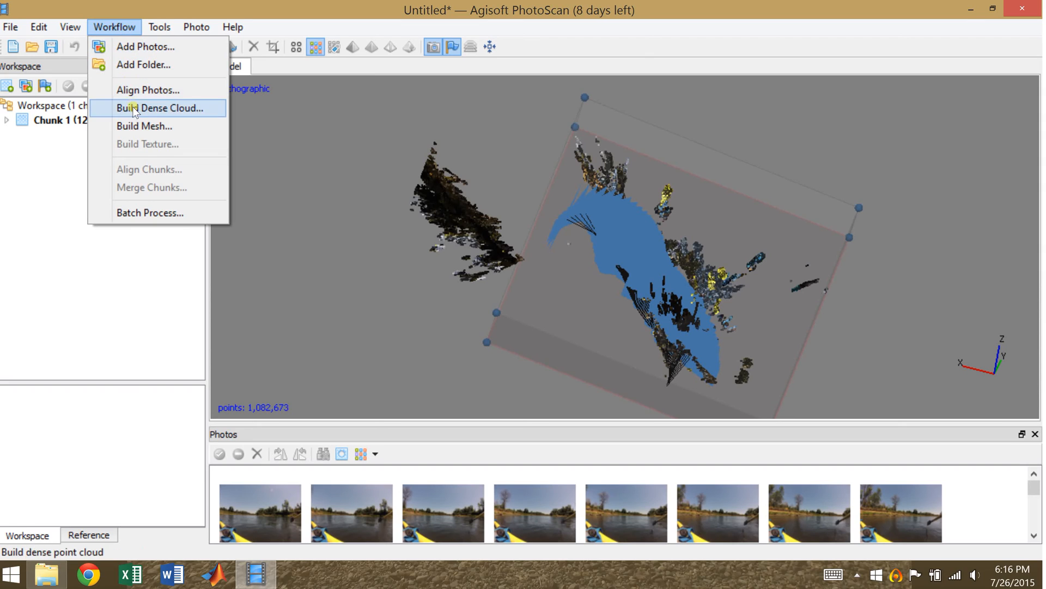
left_click(136, 127)
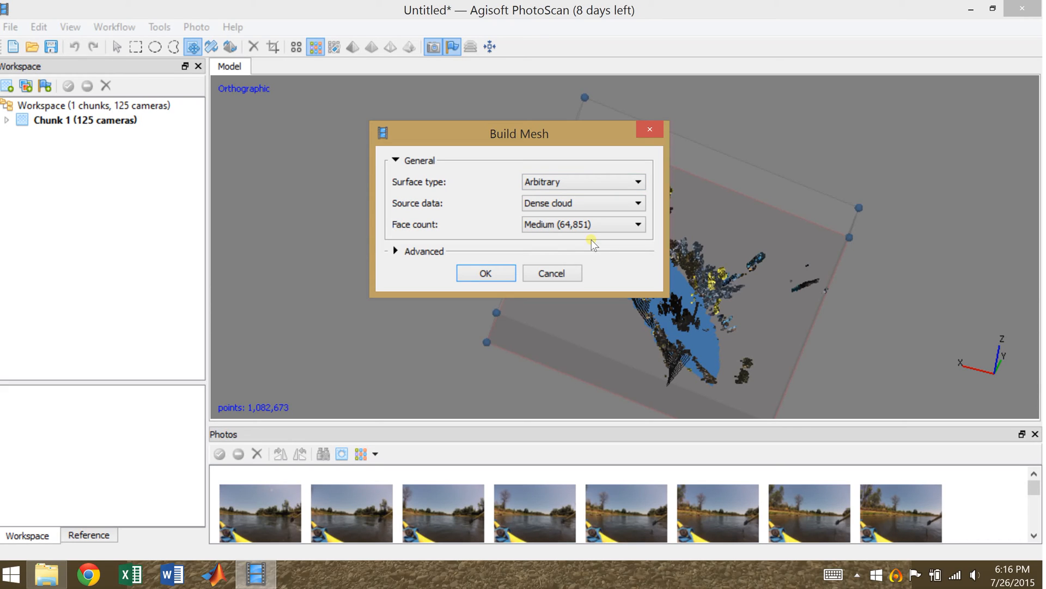
left_click(500, 277)
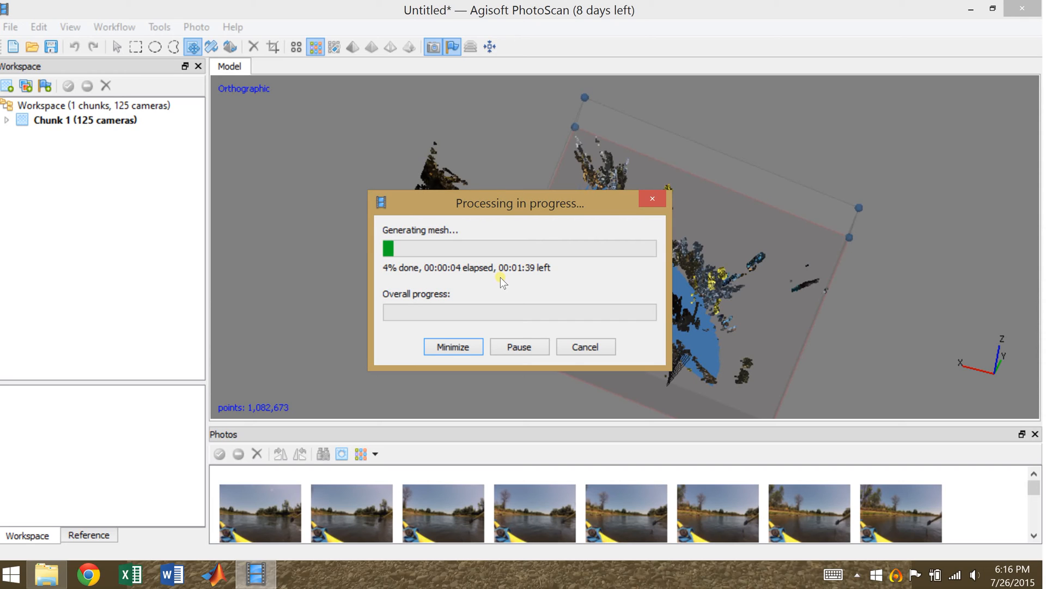
left_click(897, 573)
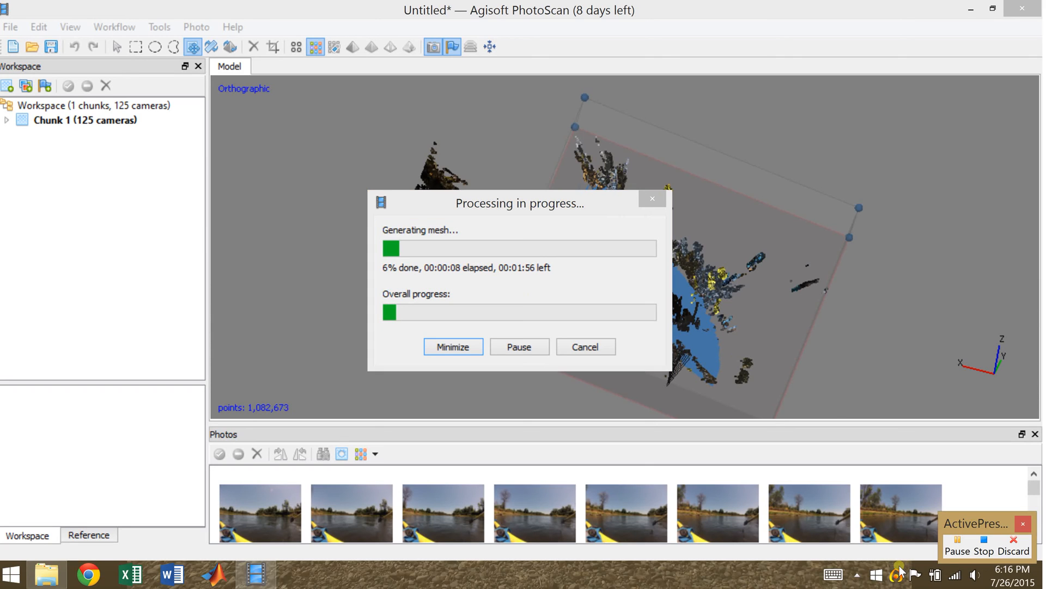
left_click(957, 551)
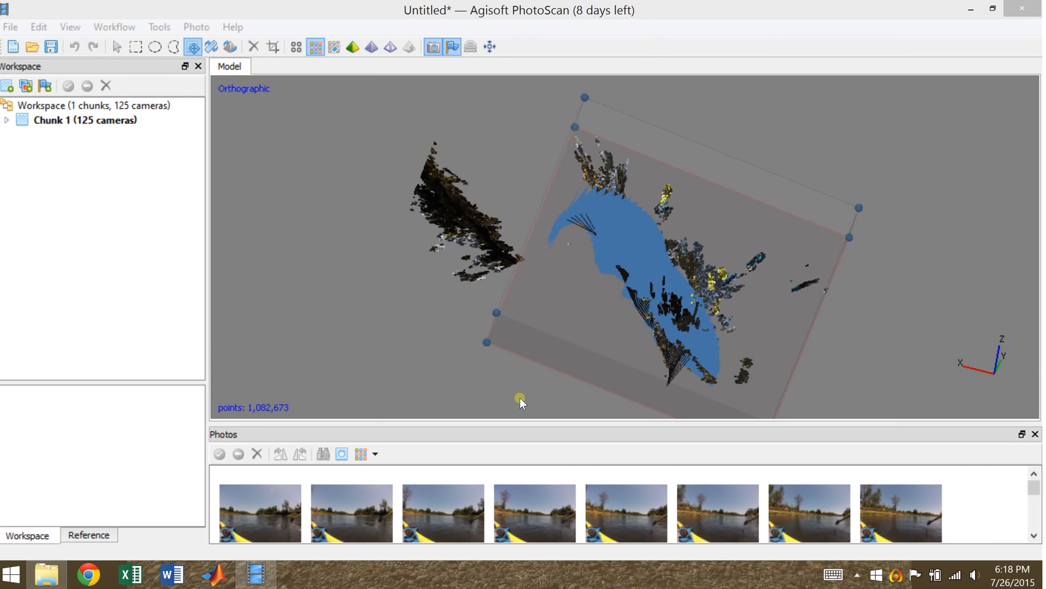
Step: Switch the model view to perspective at 25° and display the river bank mesh as Wireframe
left_click_drag(520, 398, 630, 275)
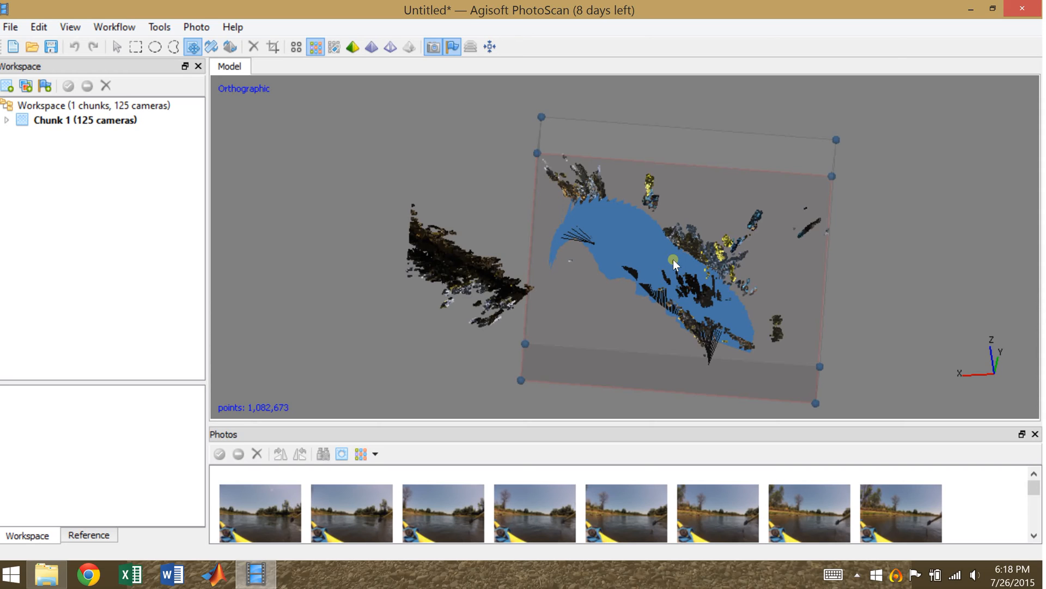
scroll(672, 260, "down", 1)
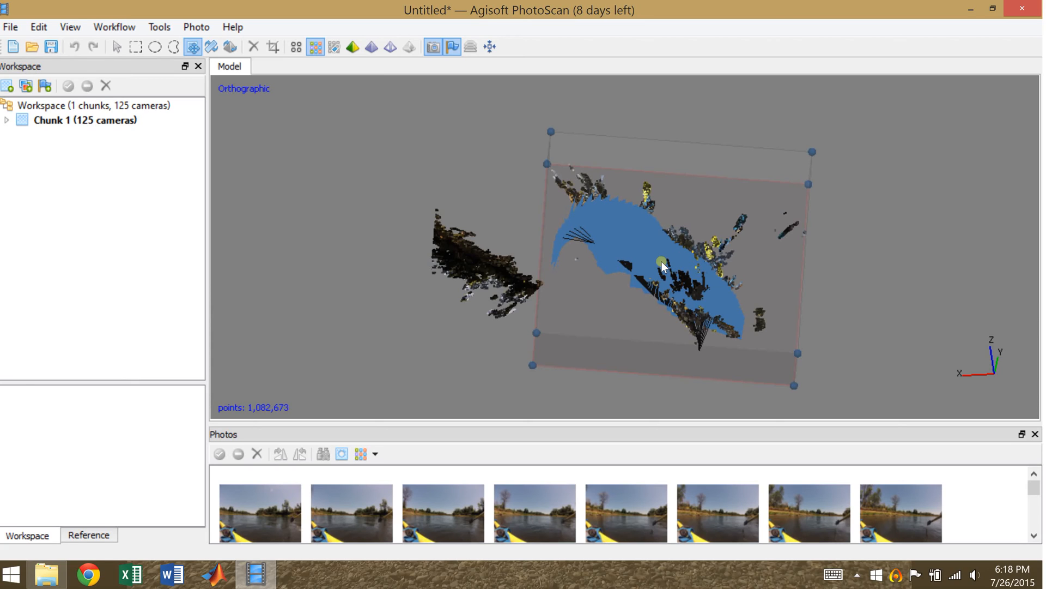
key("5")
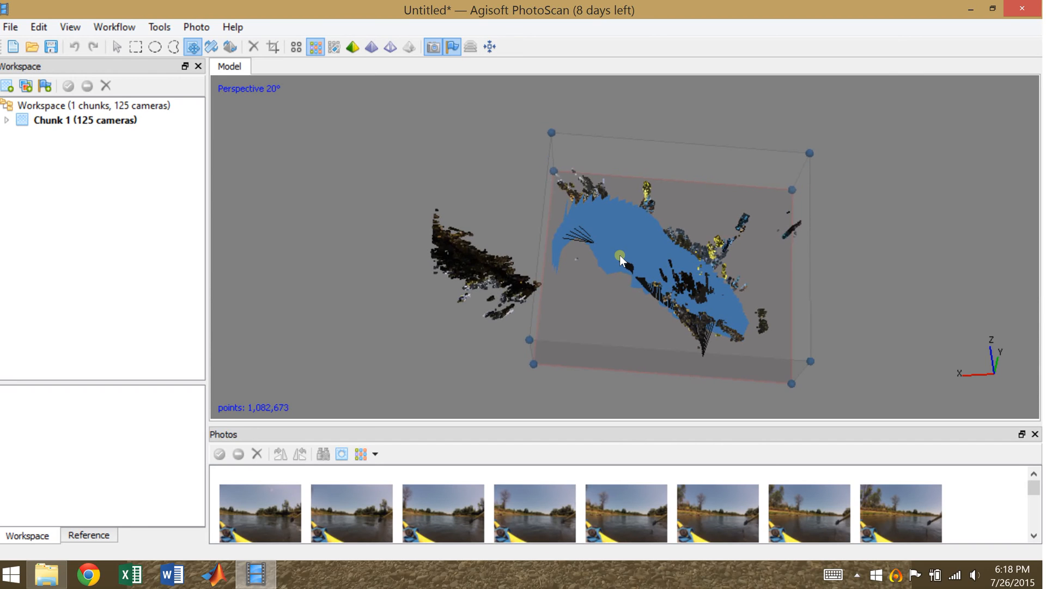
scroll(619, 255, "up", 1, "ctrl")
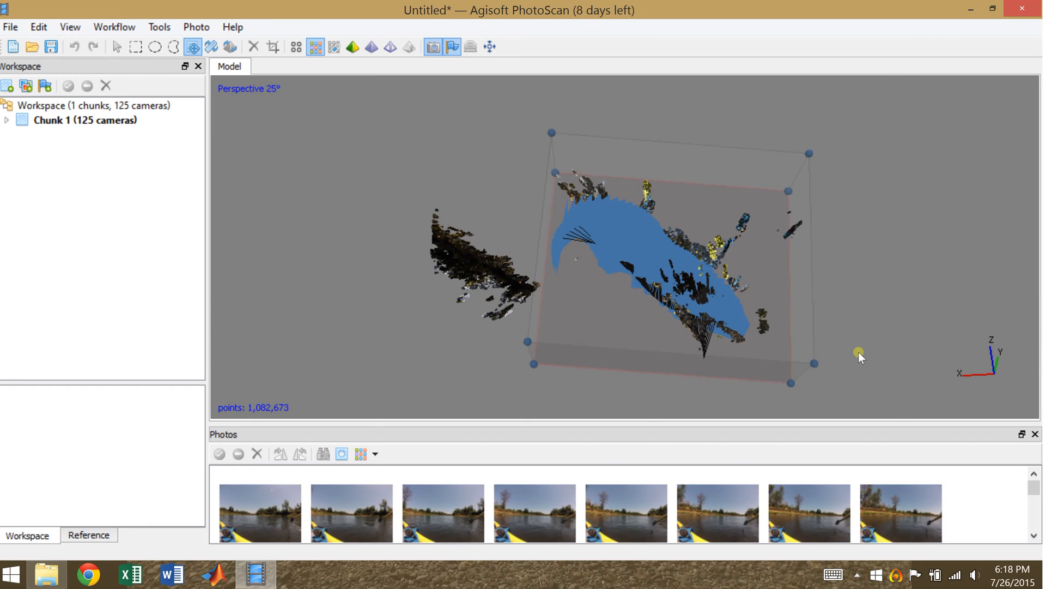
left_click_drag(858, 352, 857, 253)
left_click_drag(651, 395, 620, 308)
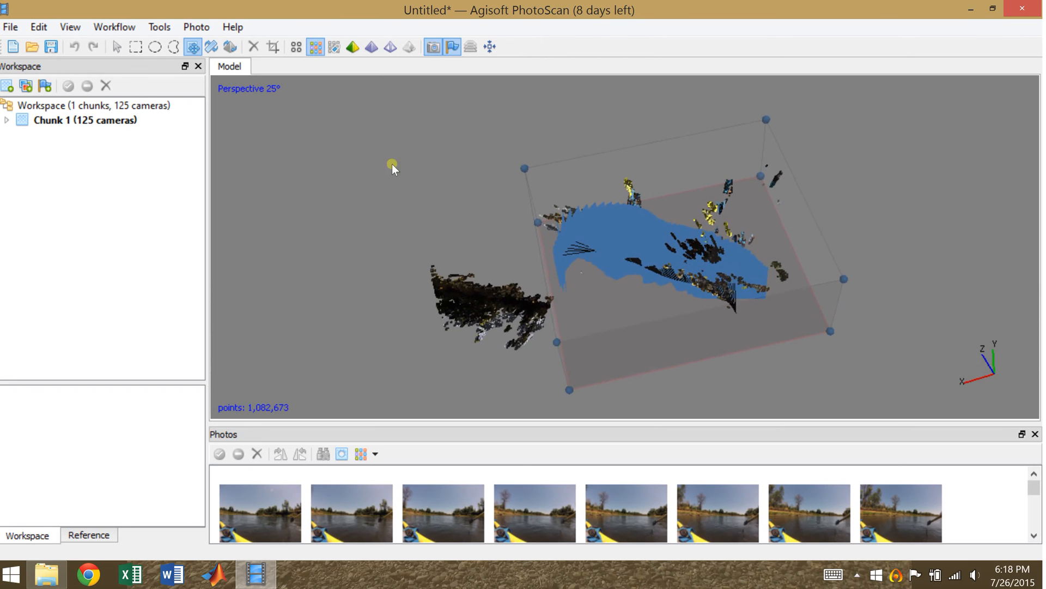
left_click(68, 32)
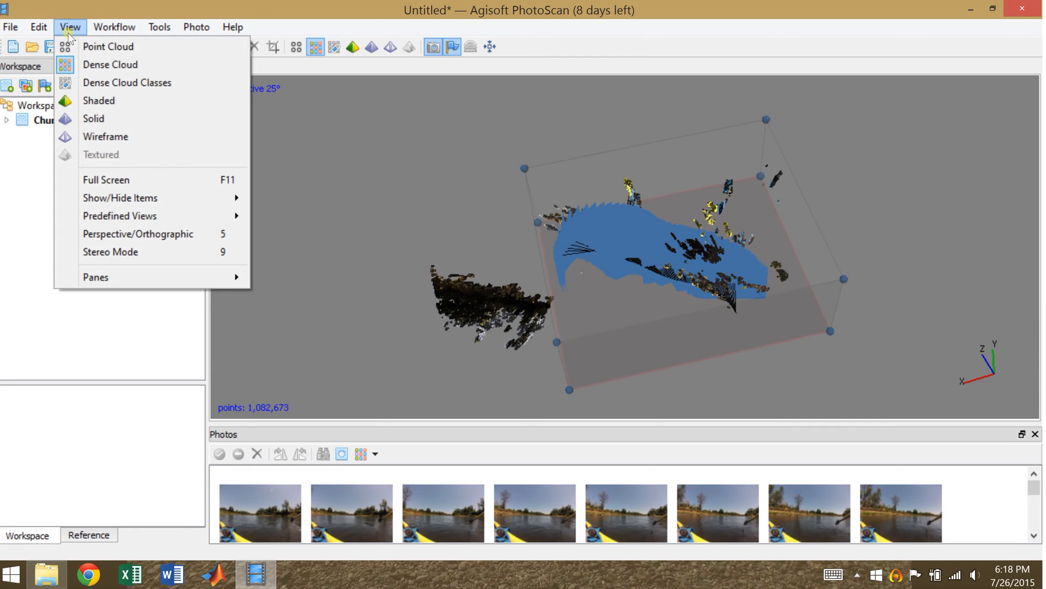
left_click(79, 136)
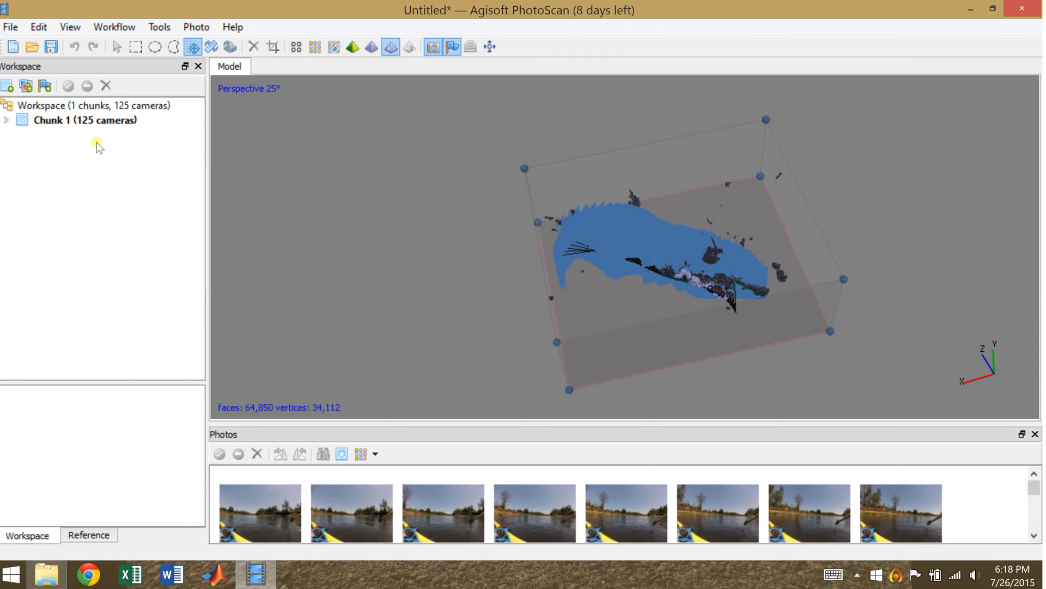
right_click(655, 267)
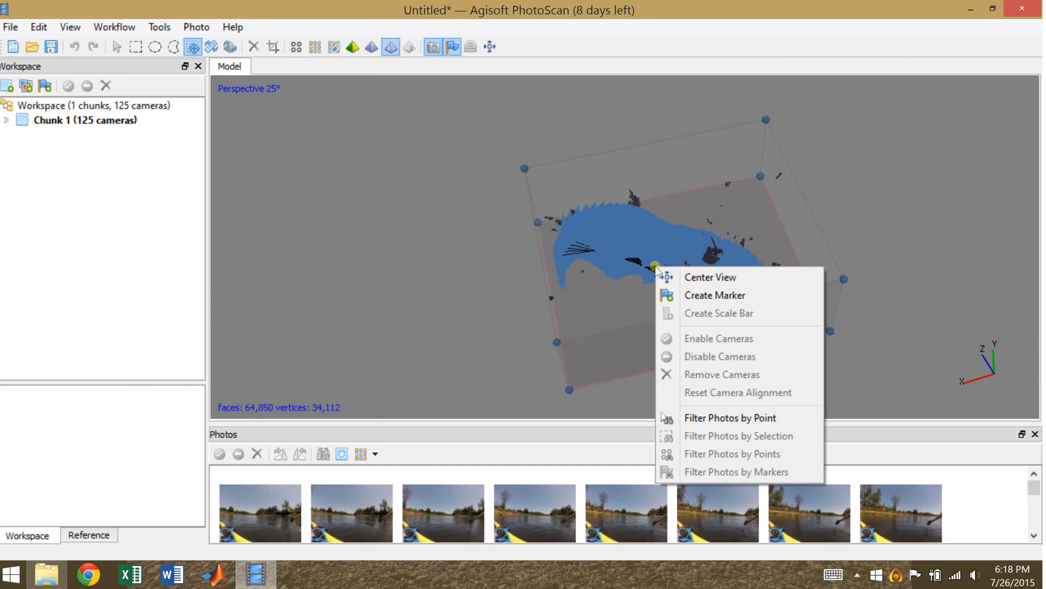
left_click(899, 578)
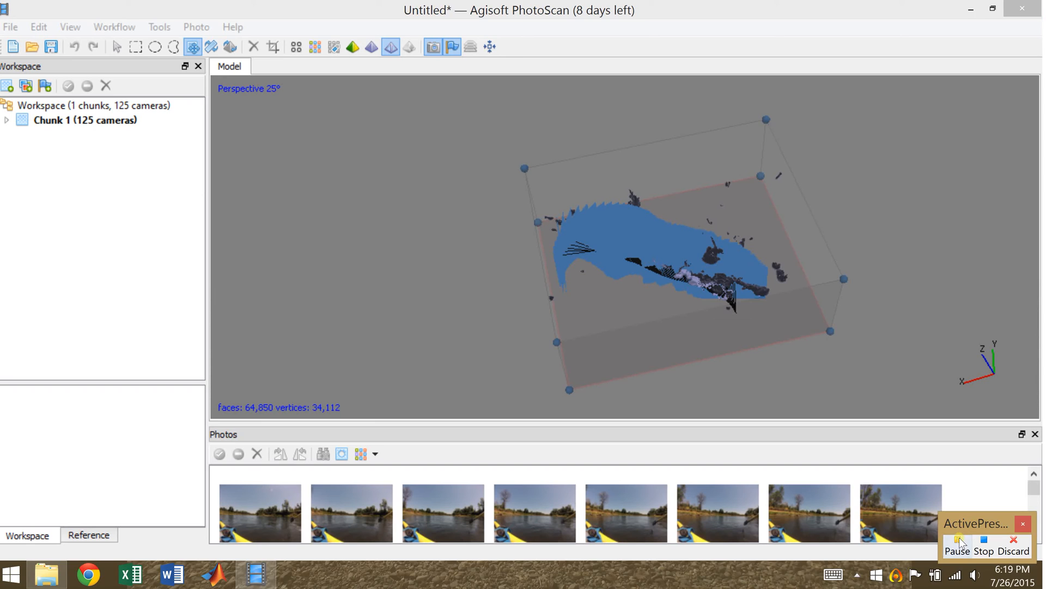
left_click(958, 542)
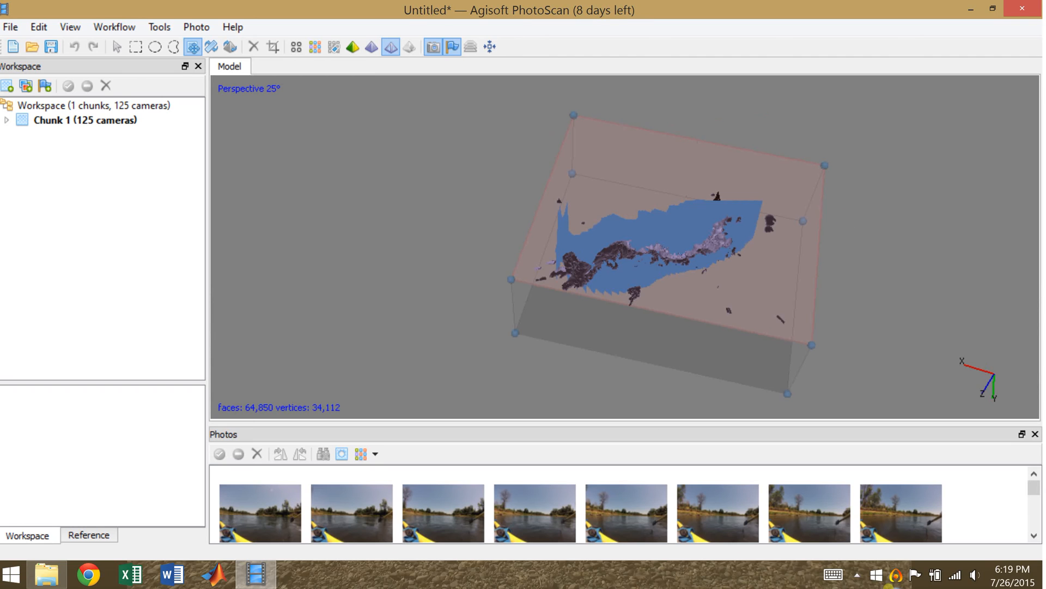
left_click(896, 575)
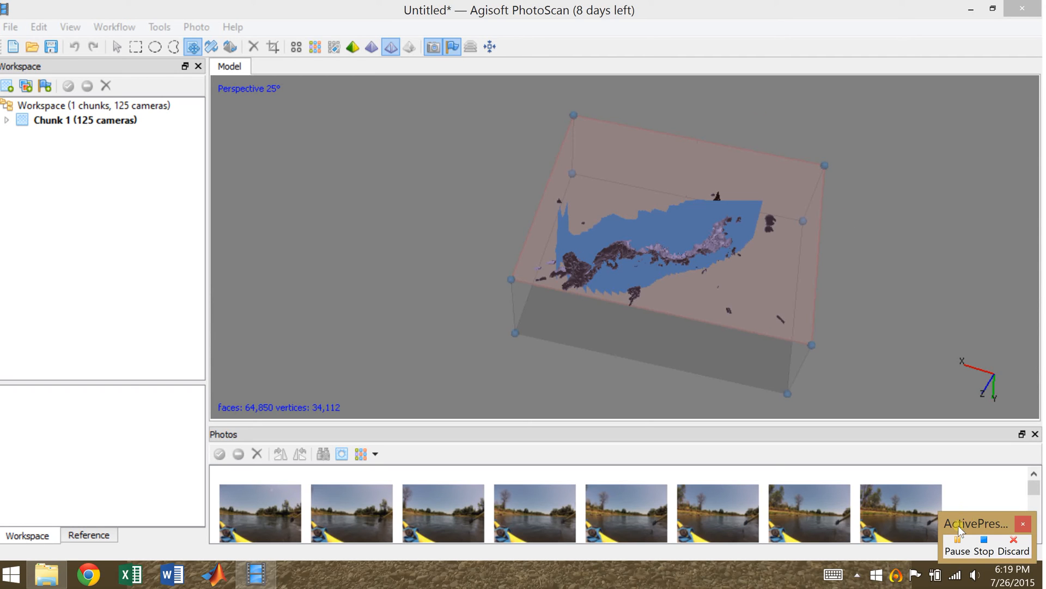
left_click(958, 542)
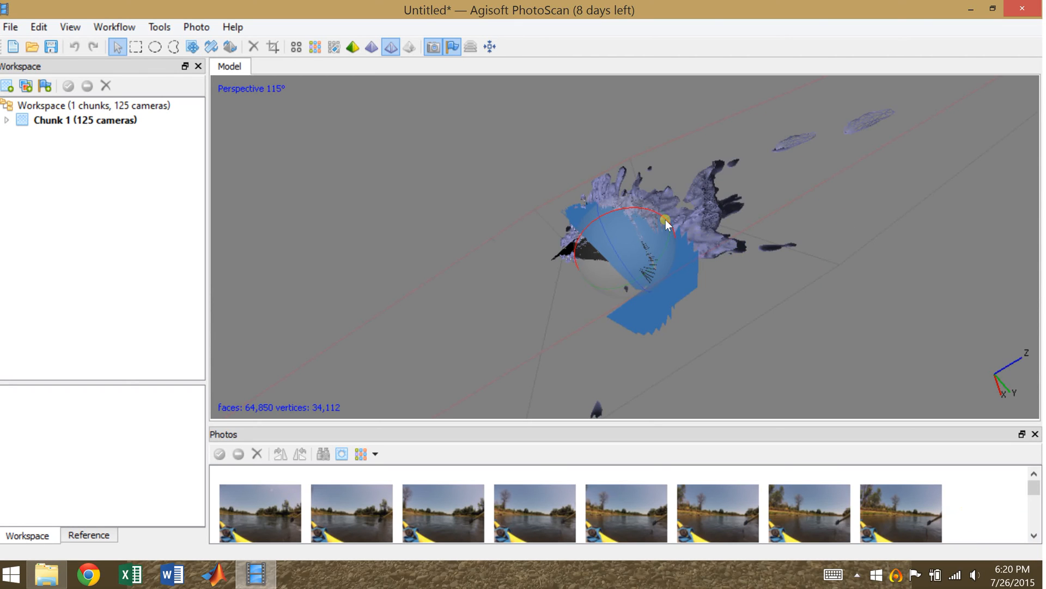
Step: Reduce the perspective angle to 50° and examine the river bank mesh and camera positions from several sides
scroll(665, 220, "down", 10, "ctrl")
scroll(668, 211, "down", 3, "ctrl")
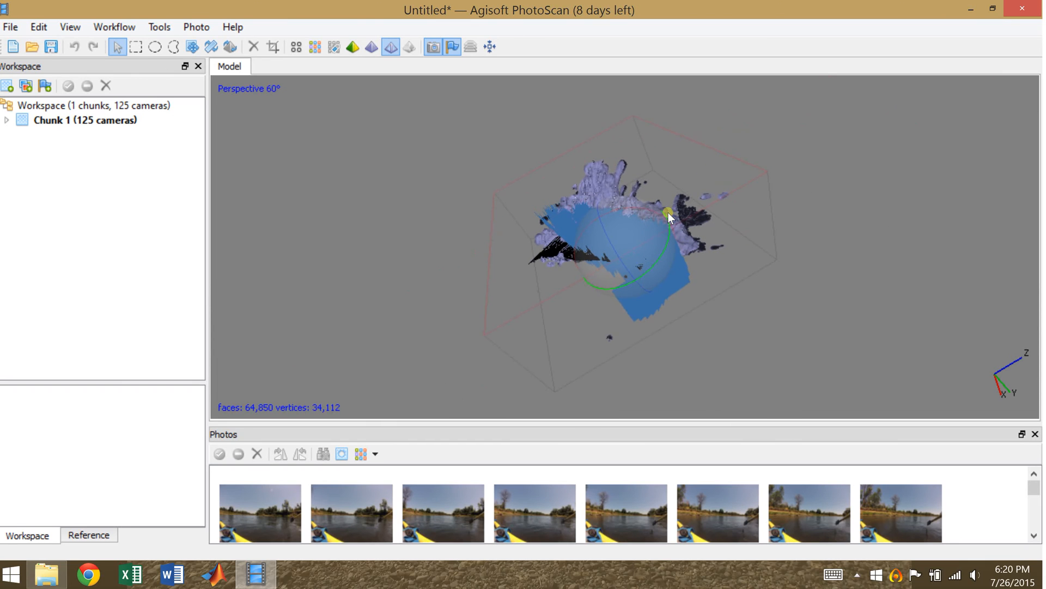
left_click_drag(645, 155, 645, 227)
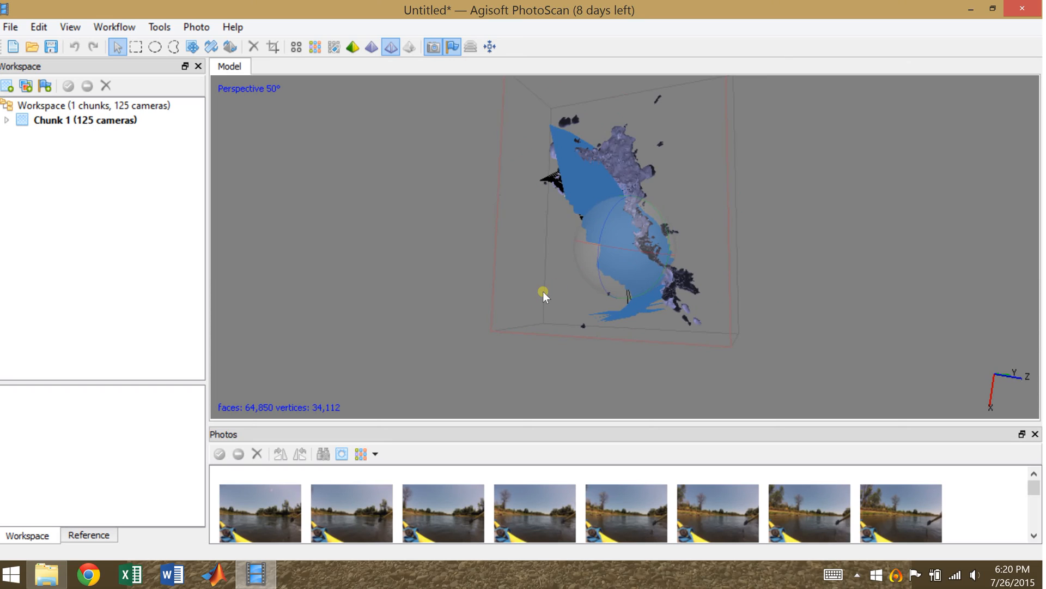
left_click_drag(543, 291, 585, 276)
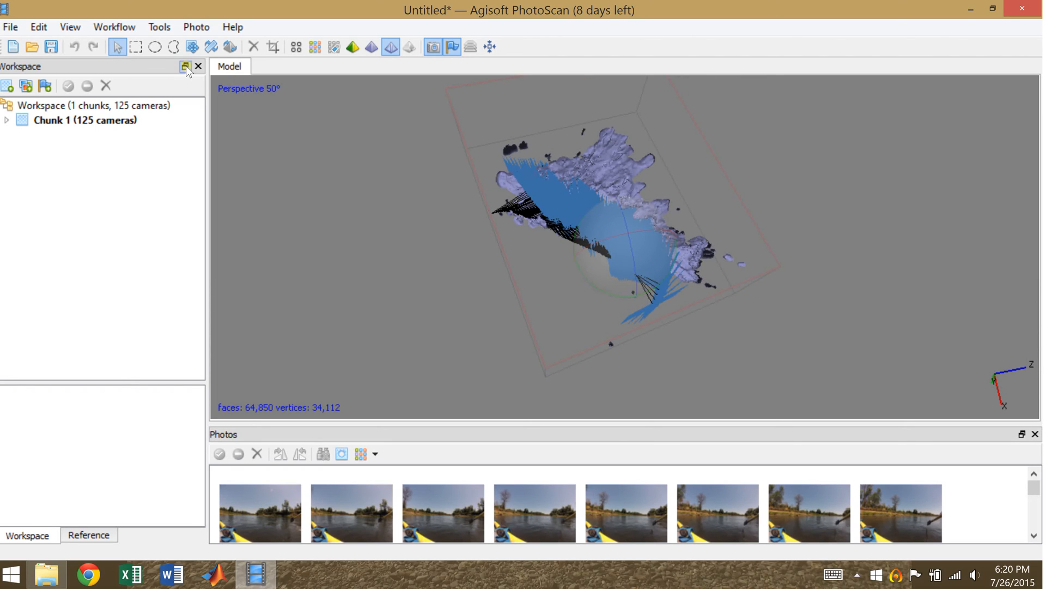
left_click(118, 31)
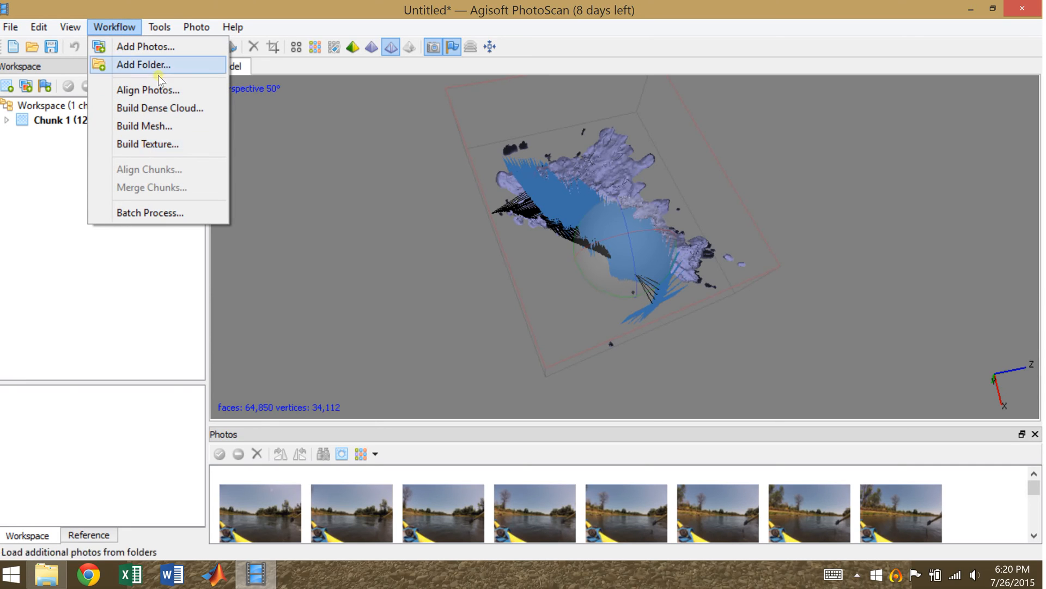
left_click(221, 4)
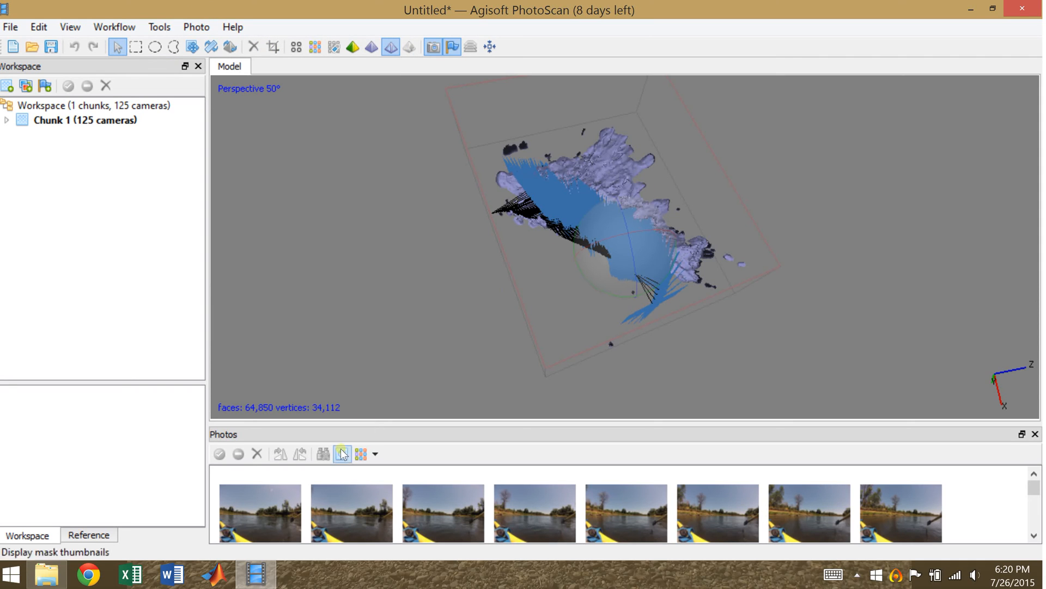
Step: Open photo G0010014.JPG, outline the kayak bow with a triangular selection and add it to the mask
double_click(289, 499)
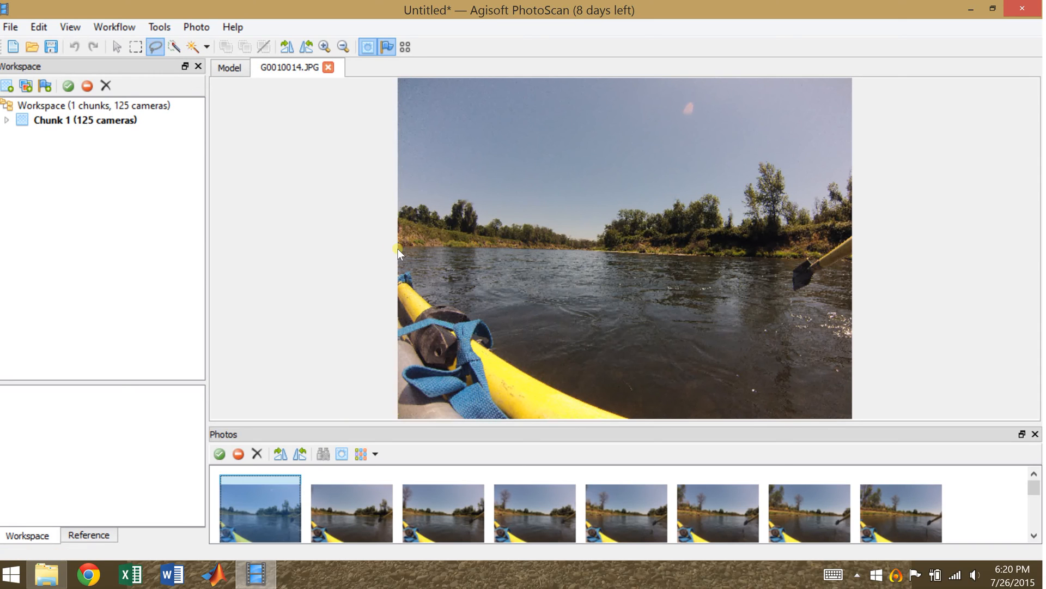
left_click(397, 263)
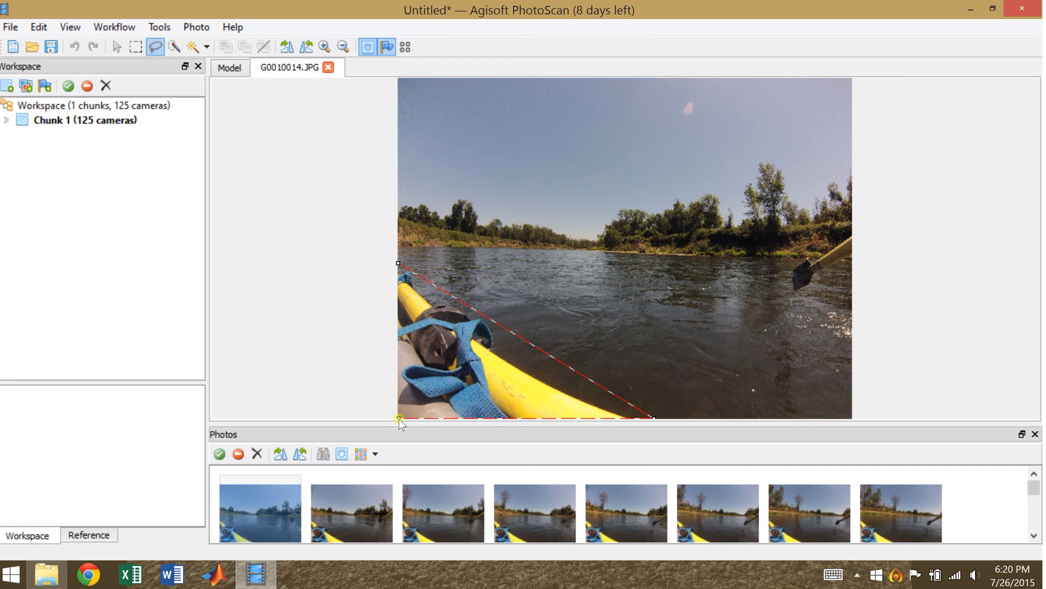
left_click(398, 418)
left_click(398, 417)
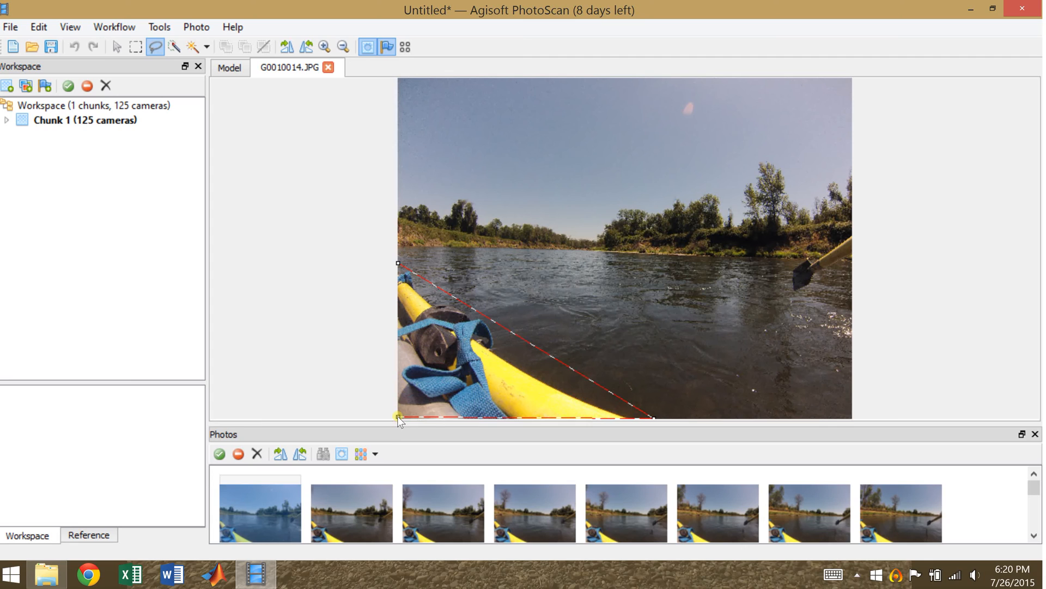
left_click(398, 265)
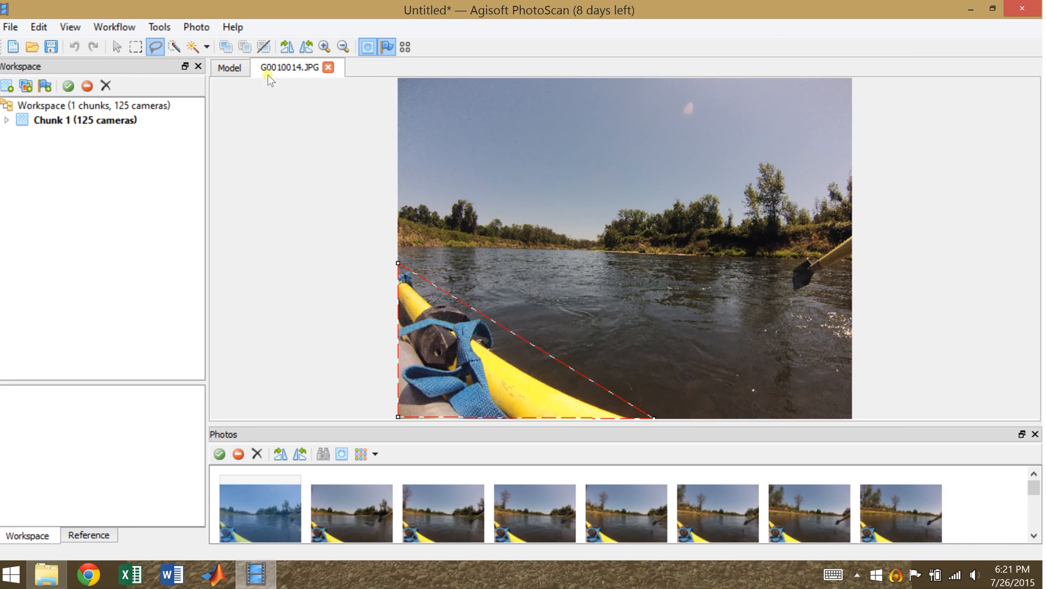
left_click(226, 47)
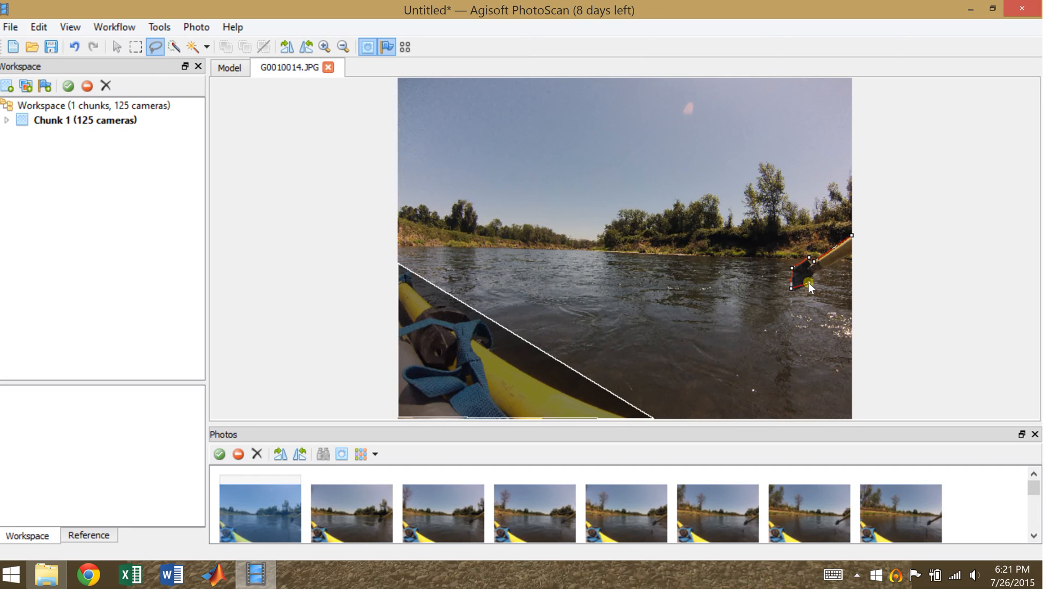
Step: Outline the paddle blade and shaft at the edge of photo G0010014.JPG and add the selection to the mask
left_click(853, 255)
left_click(852, 248)
left_click(851, 235)
left_click(765, 239)
left_click(790, 294)
left_click_drag(790, 294, 829, 288)
mouse_move(852, 260)
left_mouse_down()
mouse_move(852, 231)
mouse_move(801, 248)
mouse_move(809, 257)
left_mouse_up()
left_click(790, 294)
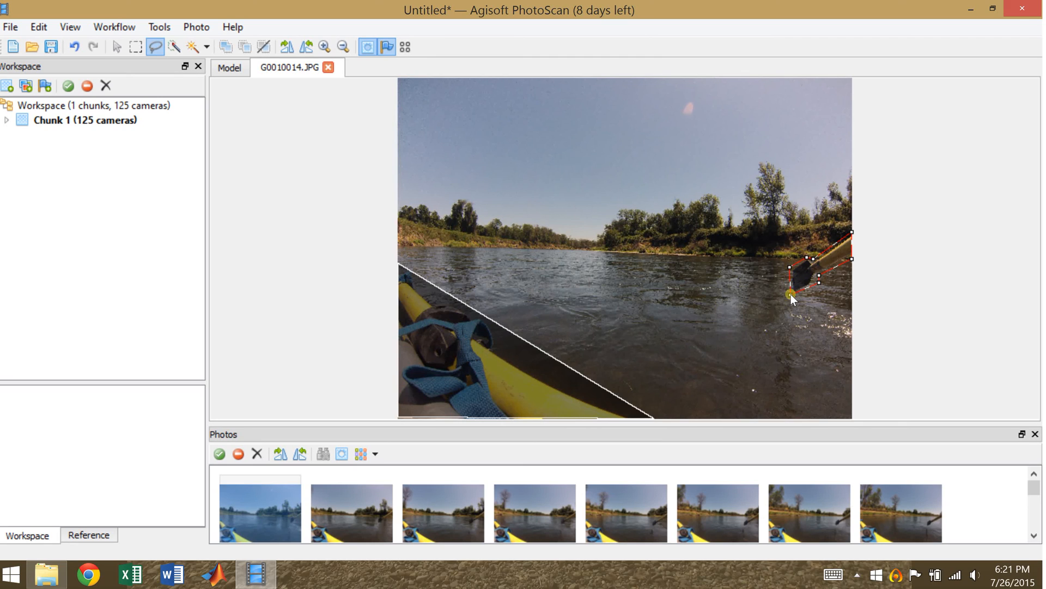
left_click(222, 48)
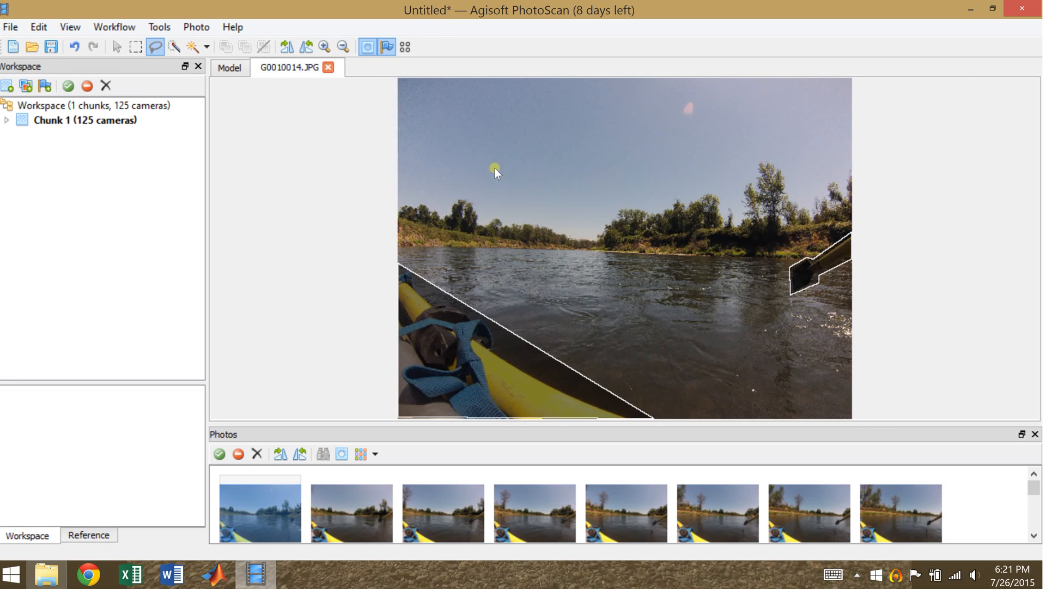
Step: Select the sky above the tree line with a full-width rectangle and add it to the photo's mask
left_click(134, 47)
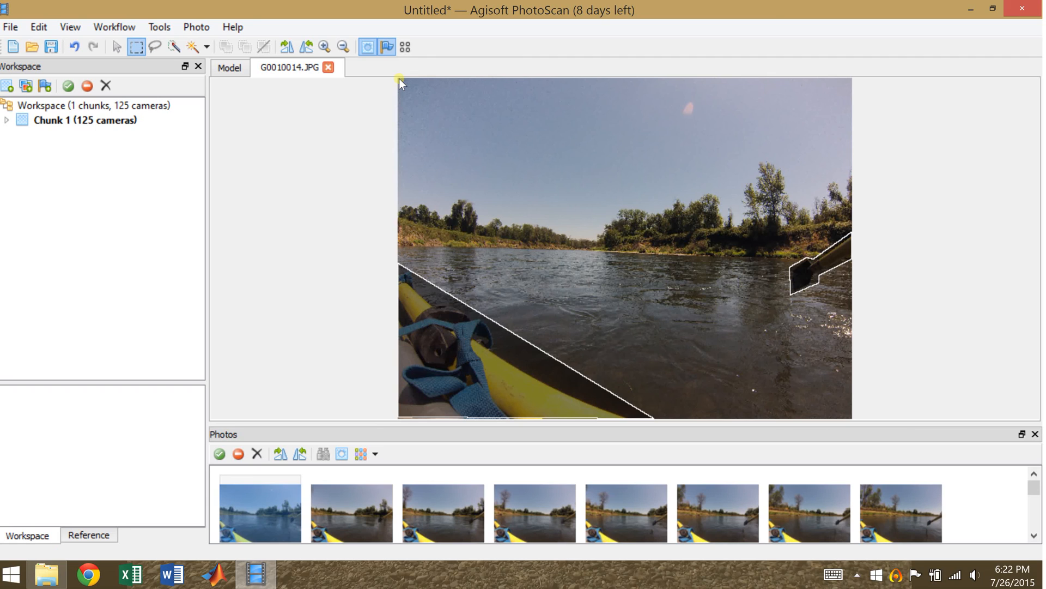
left_click_drag(399, 78, 871, 202)
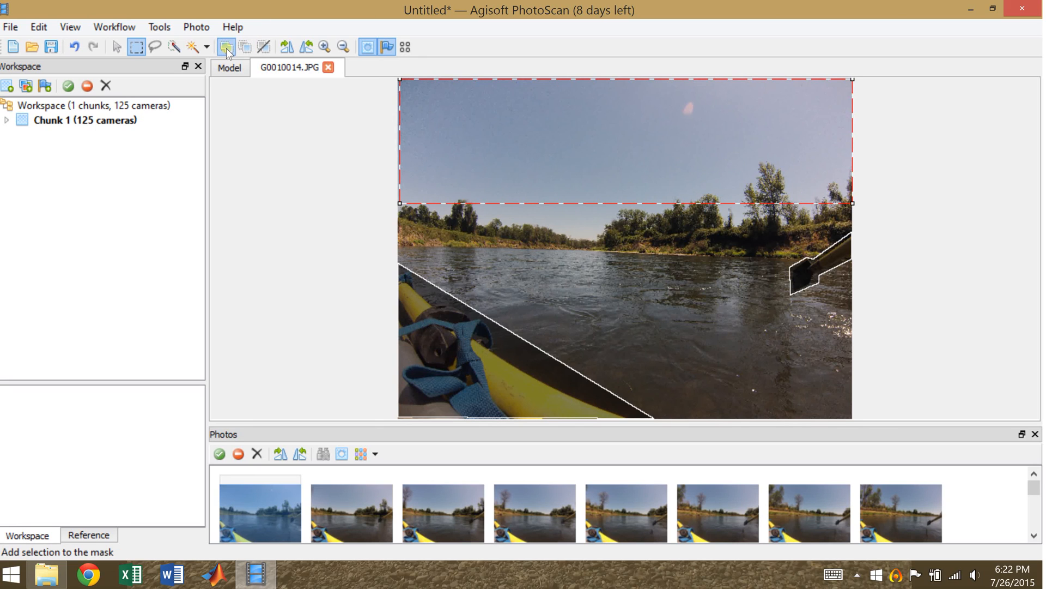
left_click(226, 48)
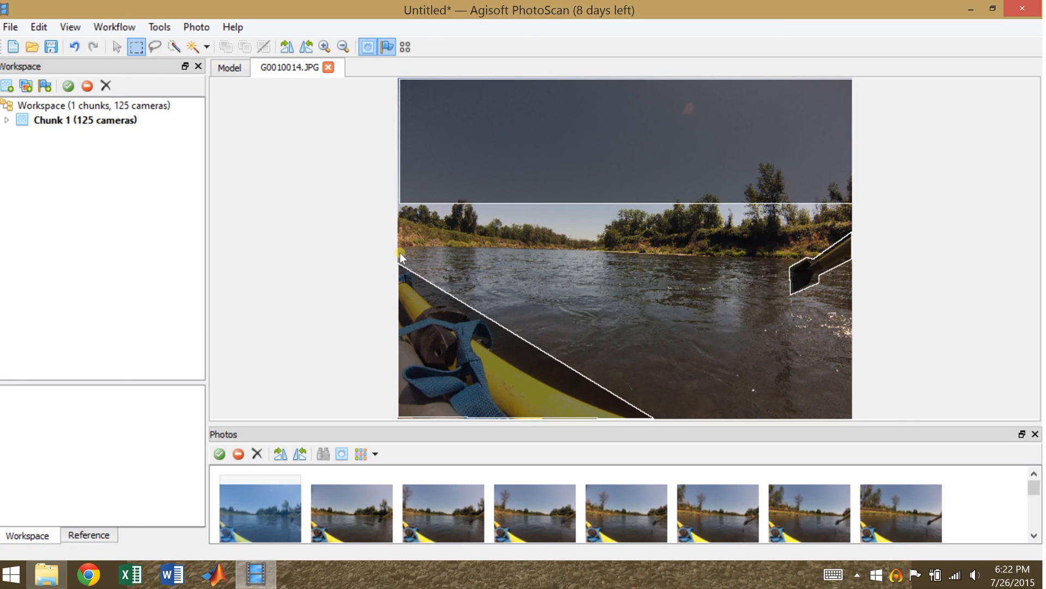
Step: Mask the water below the river bank with two adjoining rectangular selections covering both halves of the photo
left_click_drag(398, 253, 600, 421)
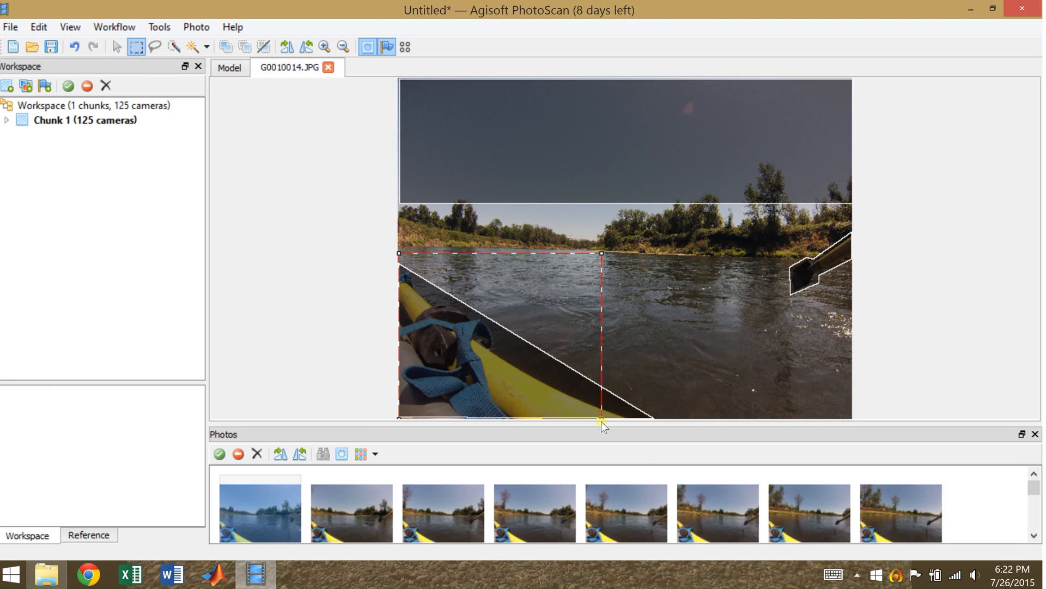
key("ctrl+shift+a")
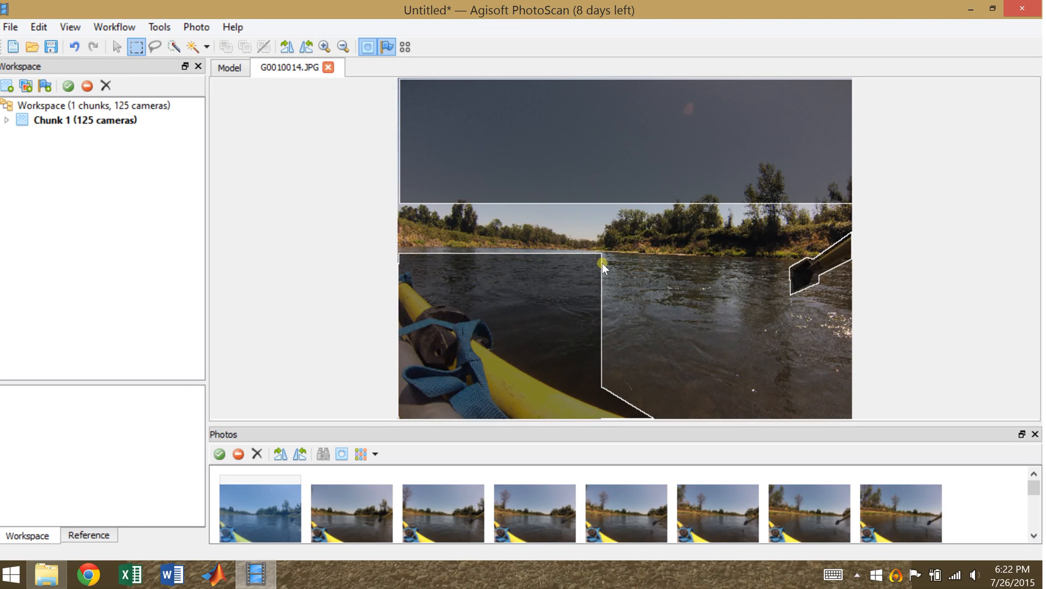
left_click_drag(603, 263, 891, 474)
key("ctrl+shift+a")
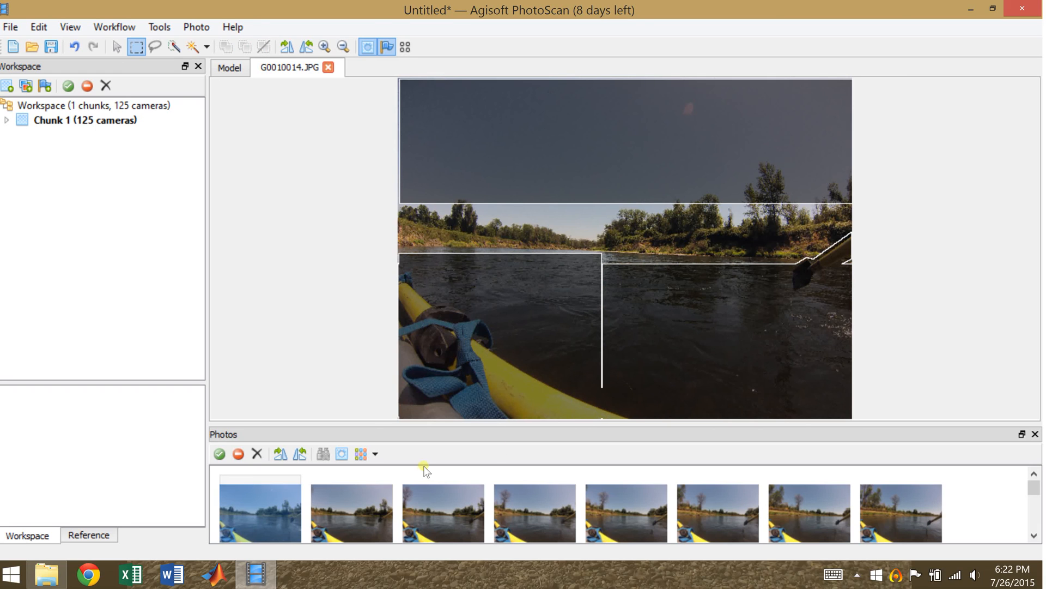
Step: Open the next photo, G0010015.JPG, for masking
left_click(364, 498)
double_click(364, 498)
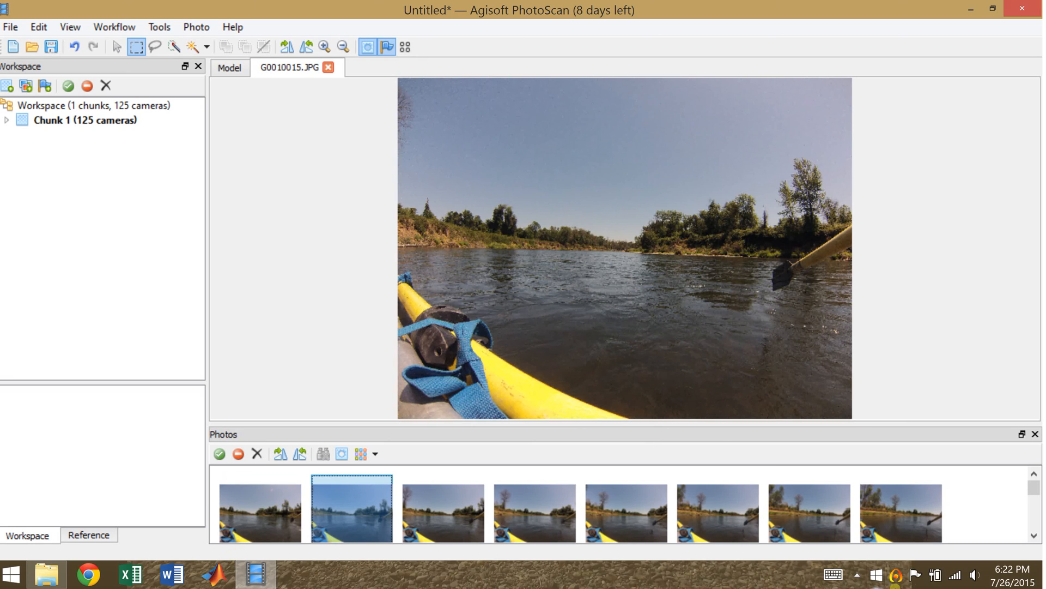
left_click(896, 575)
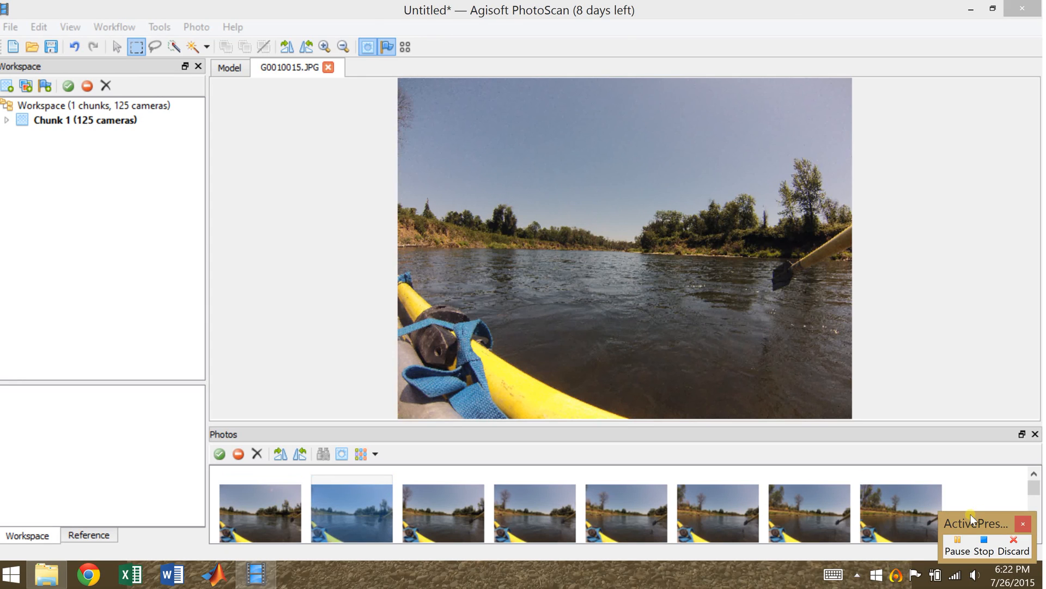